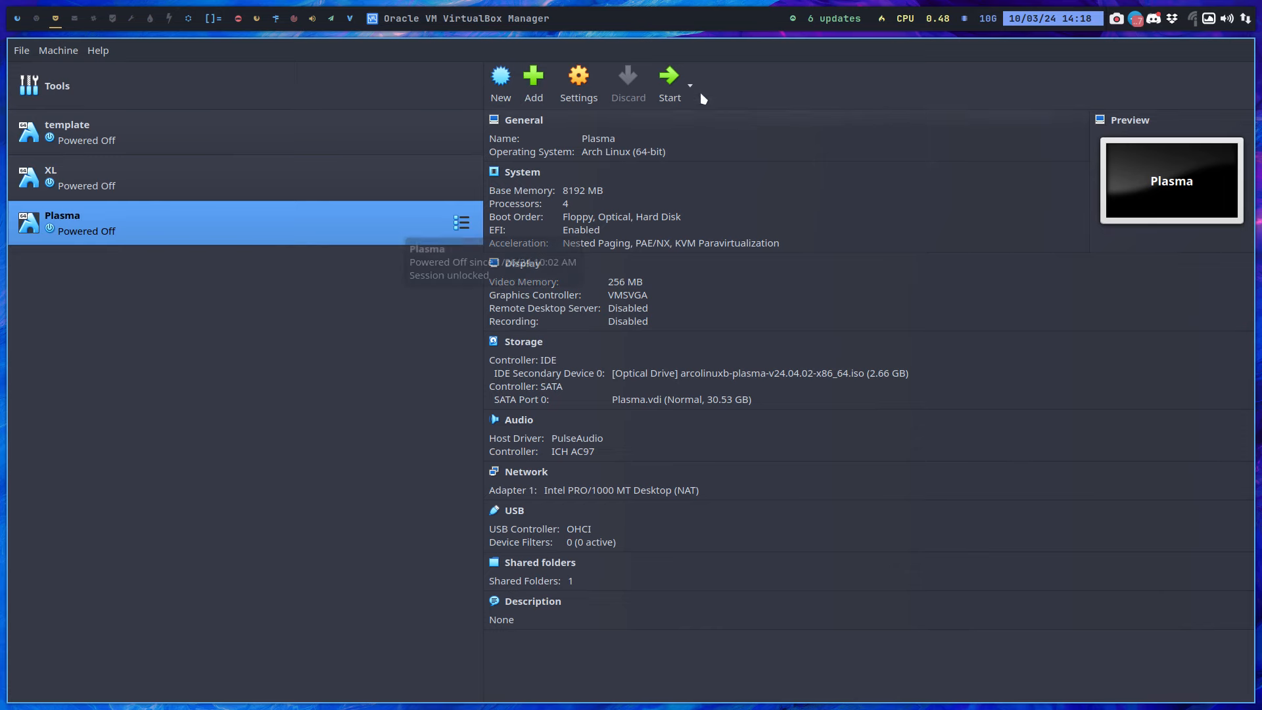
Start the Plasma VM in full screen and boot the default ArcoLinux GRUB entry
left_click(670, 83)
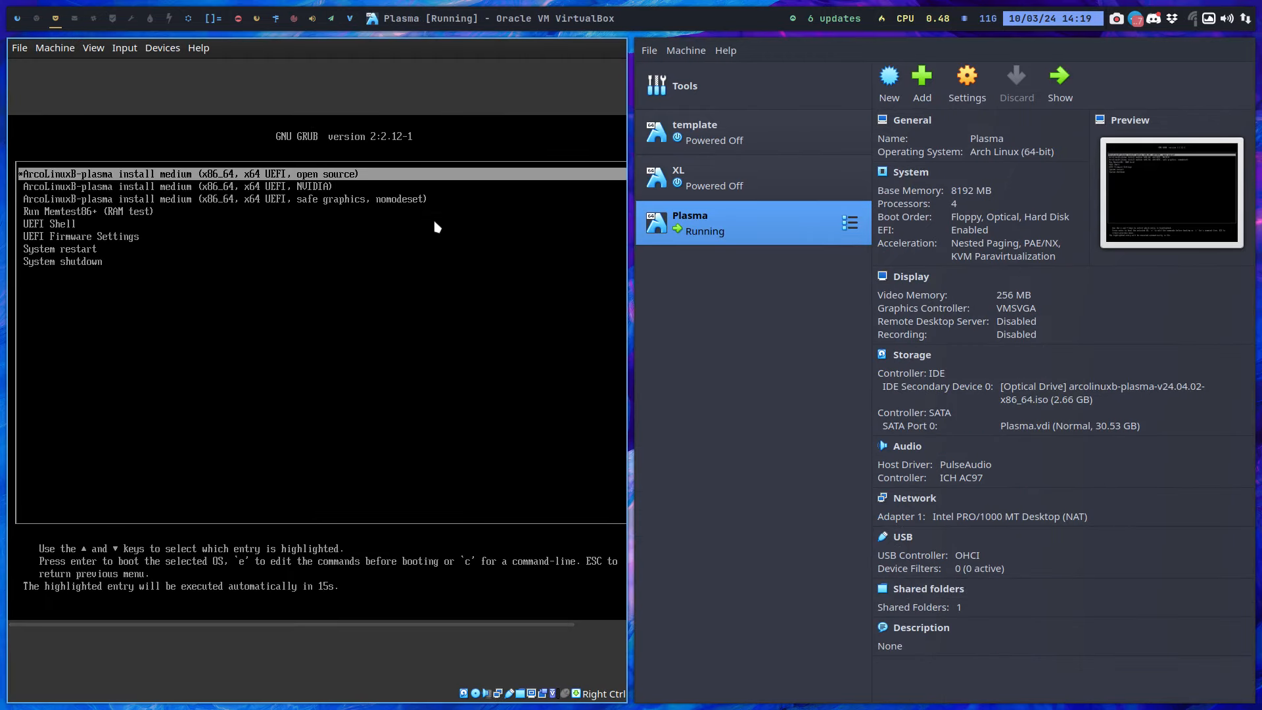
key("ctrl+f")
key("Return")
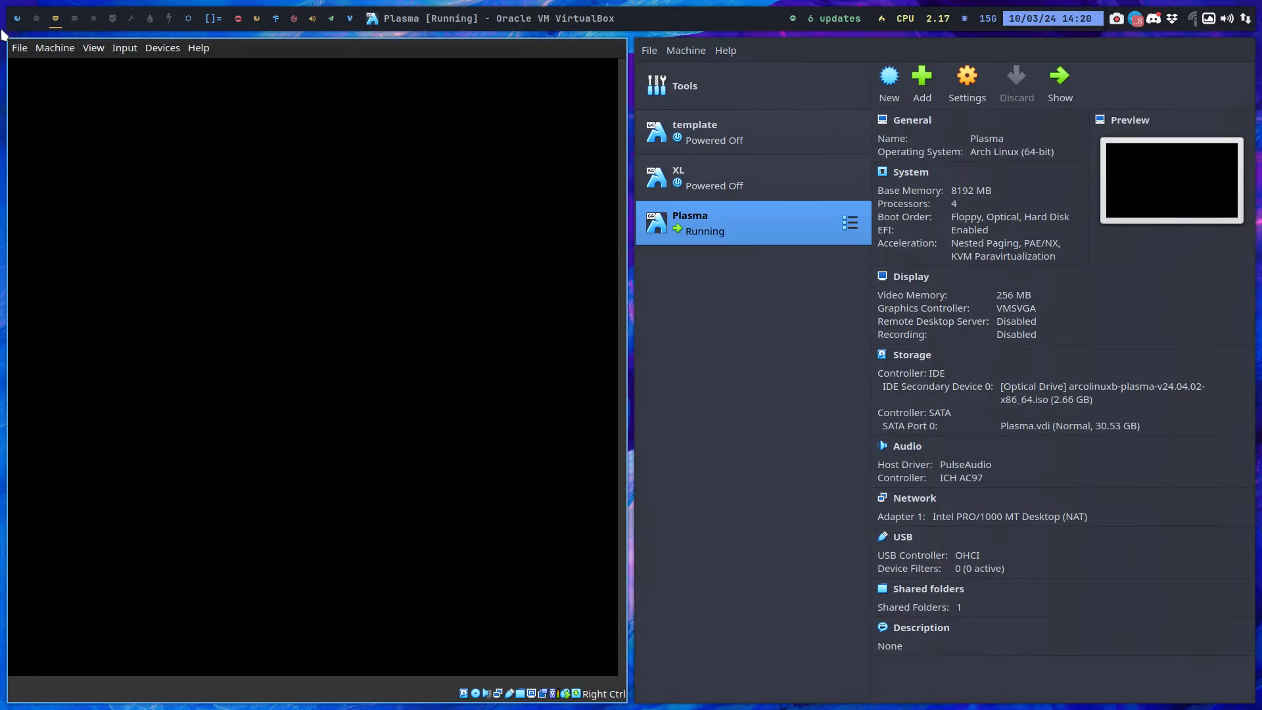
Power off the running Plasma machine
left_click(30, 52)
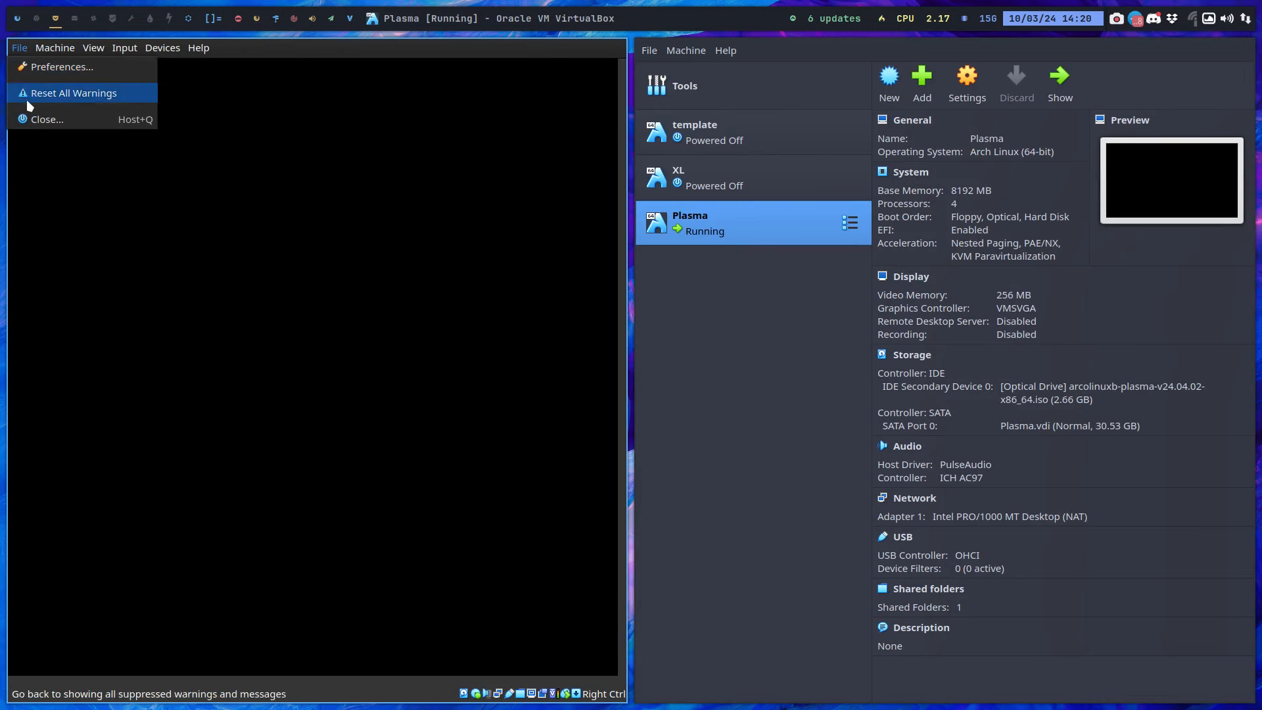
left_click(35, 119)
left_click(610, 397)
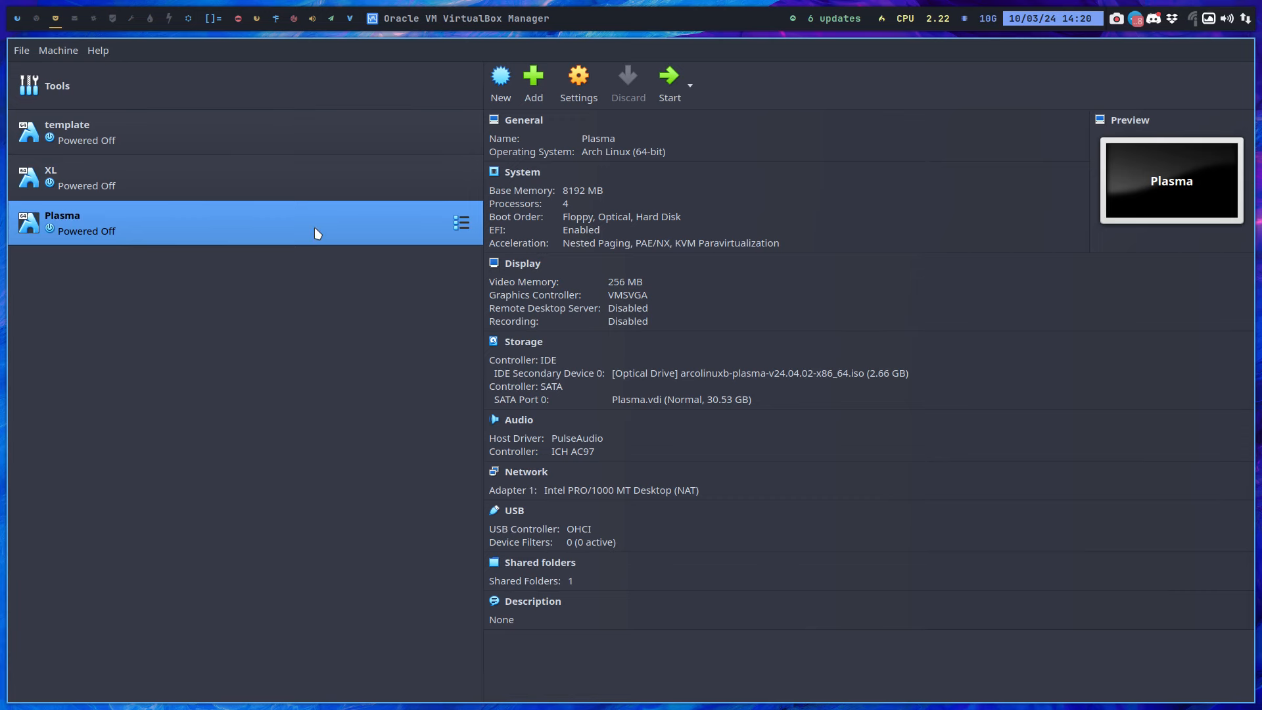
Enable 3D Acceleration in Plasma's Display settings and start the machine again
left_click(579, 82)
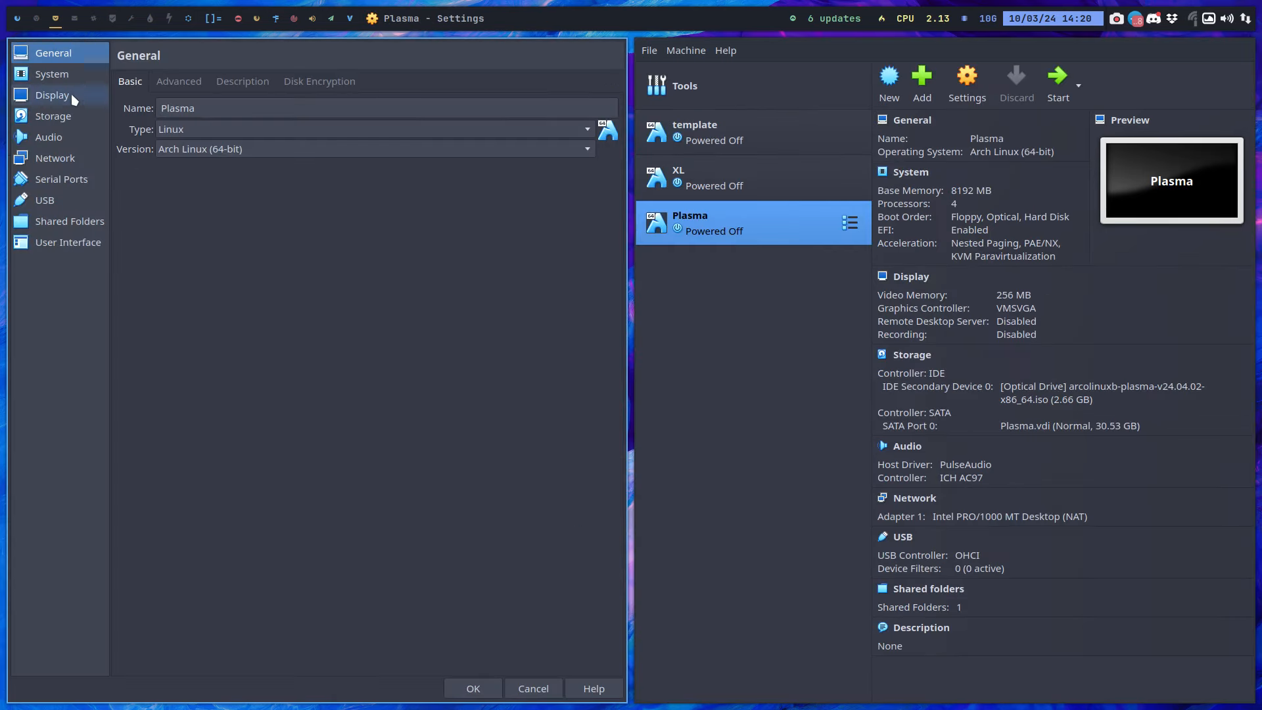
left_click(53, 95)
left_click(216, 238)
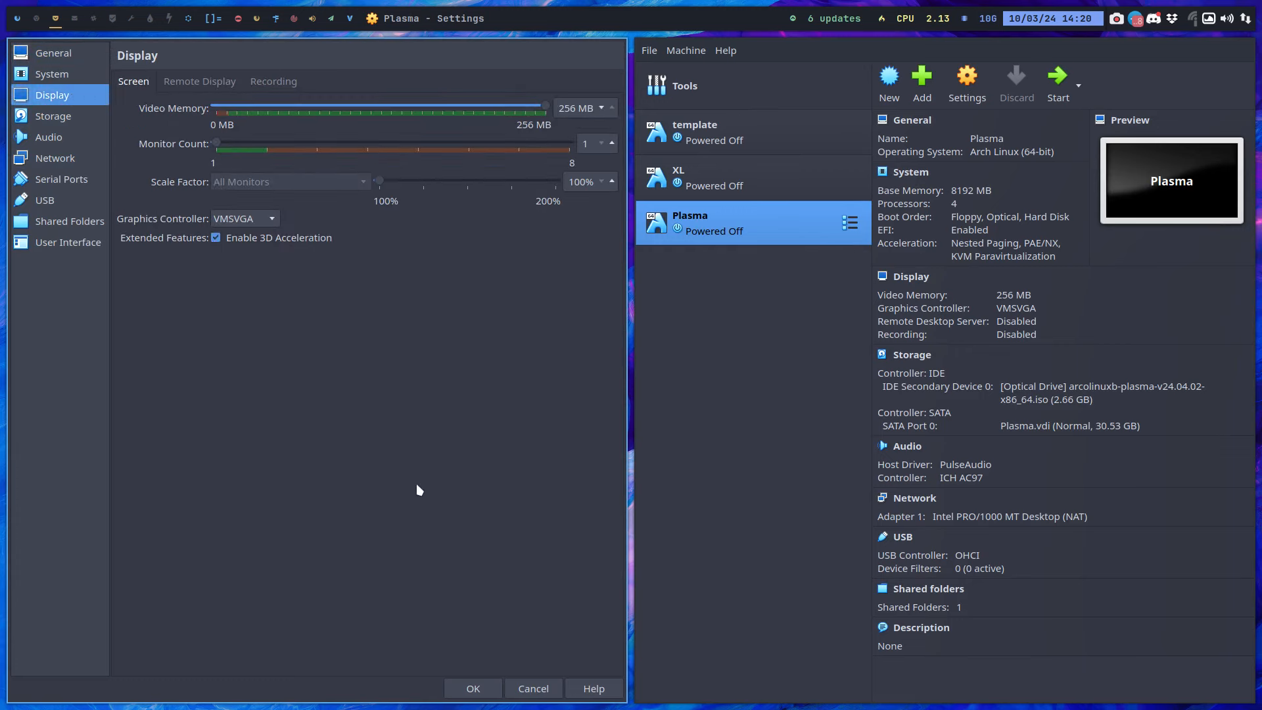
left_click(485, 690)
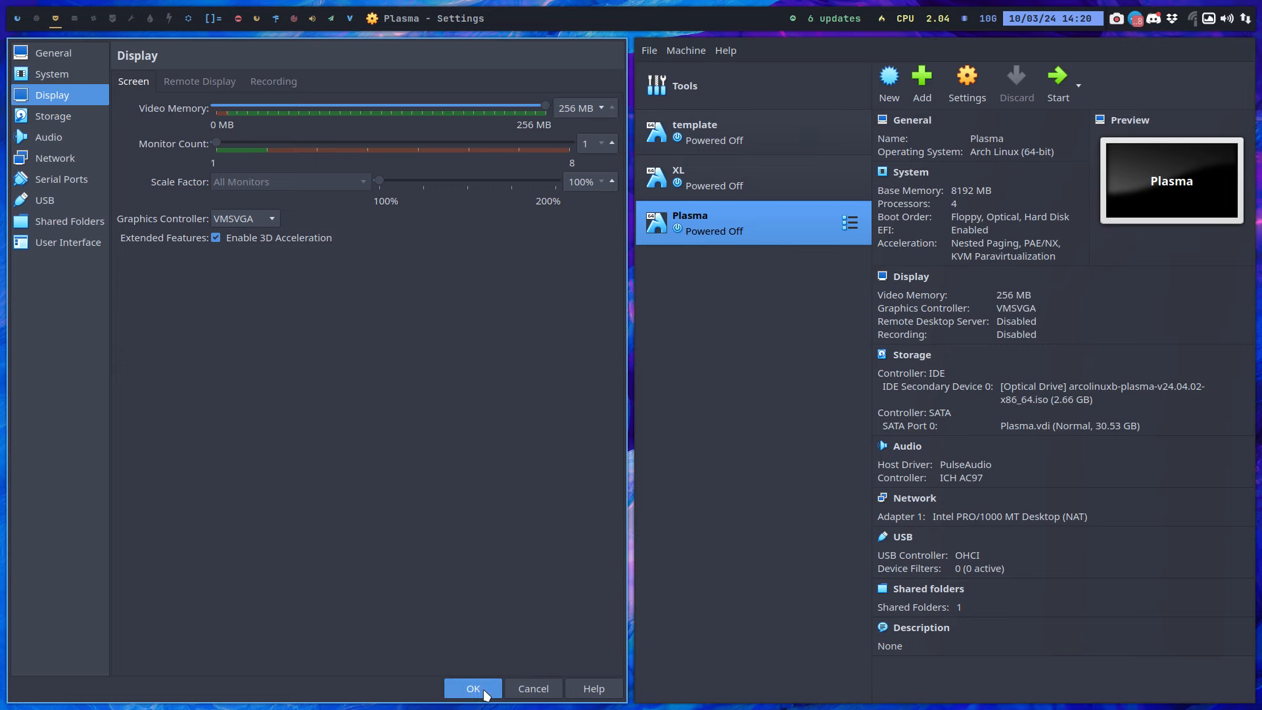
left_click(474, 688)
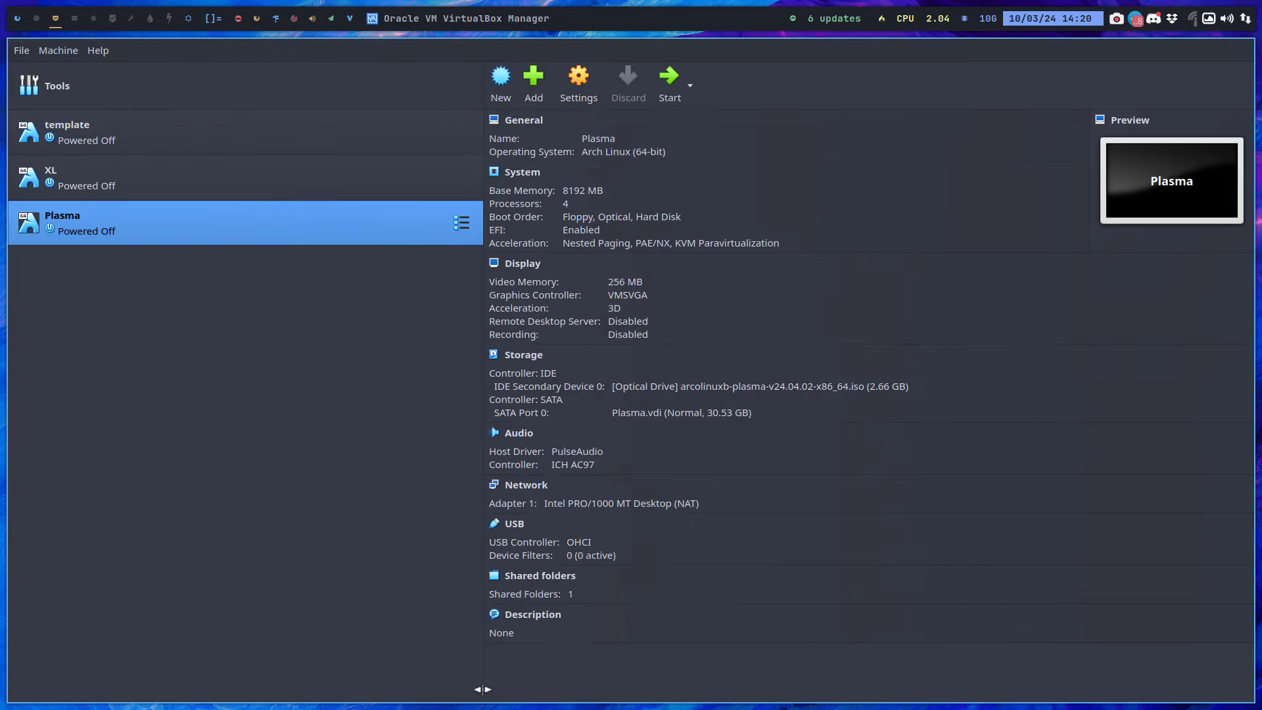
left_click(665, 81)
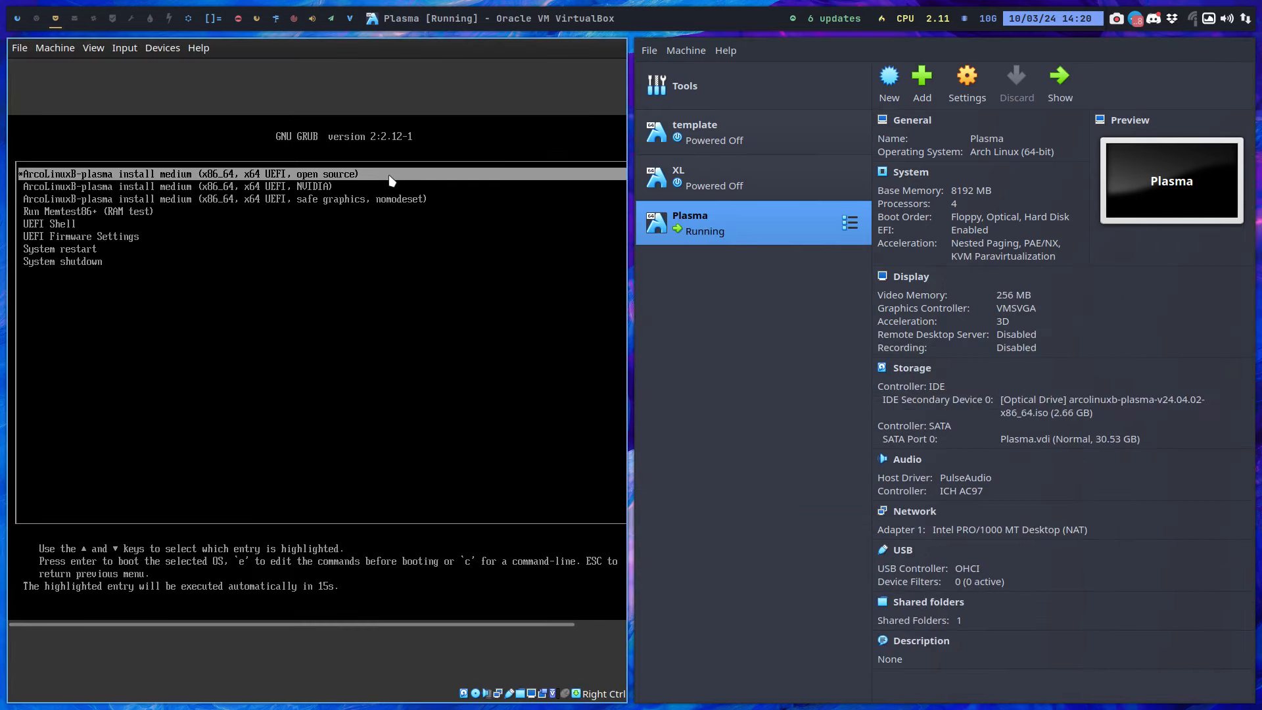
Boot the default GRUB entry into the ArcoLinux KDE Plasma live desktop
key("Return")
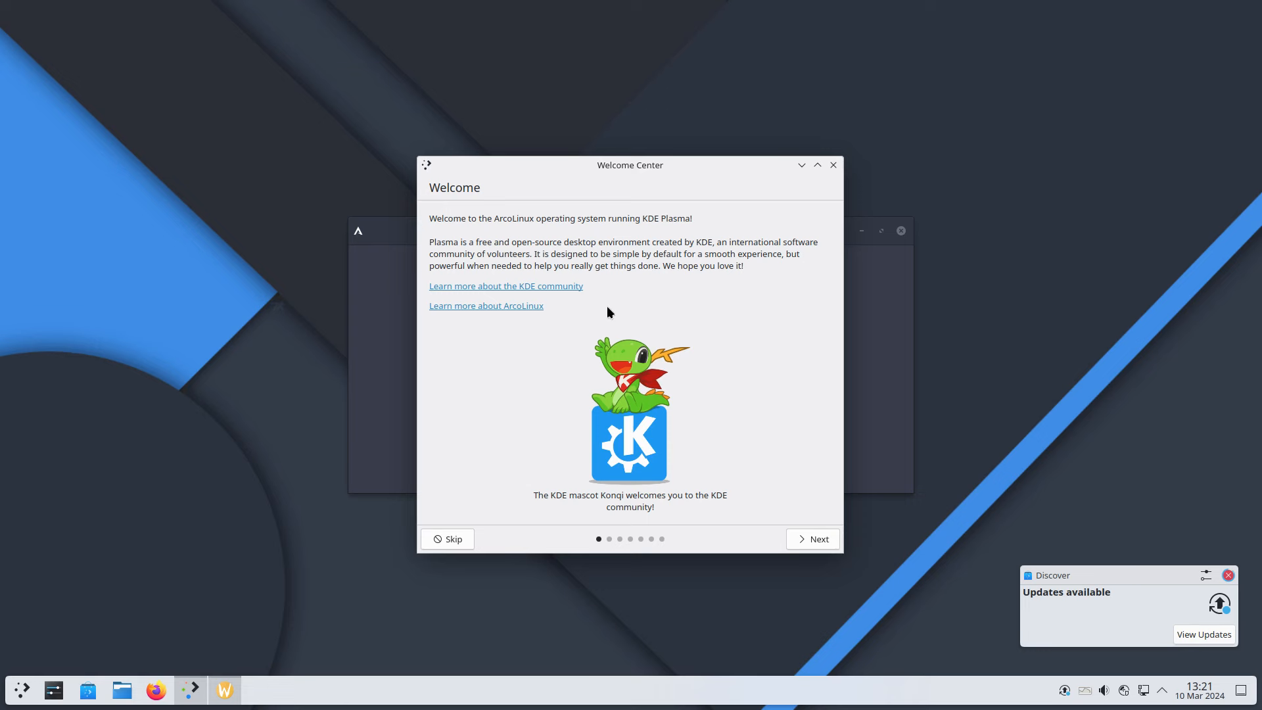
Dismiss the KDE welcome window, choose Advanced Installation (Online), and move the bootloader prompt up
left_click(833, 166)
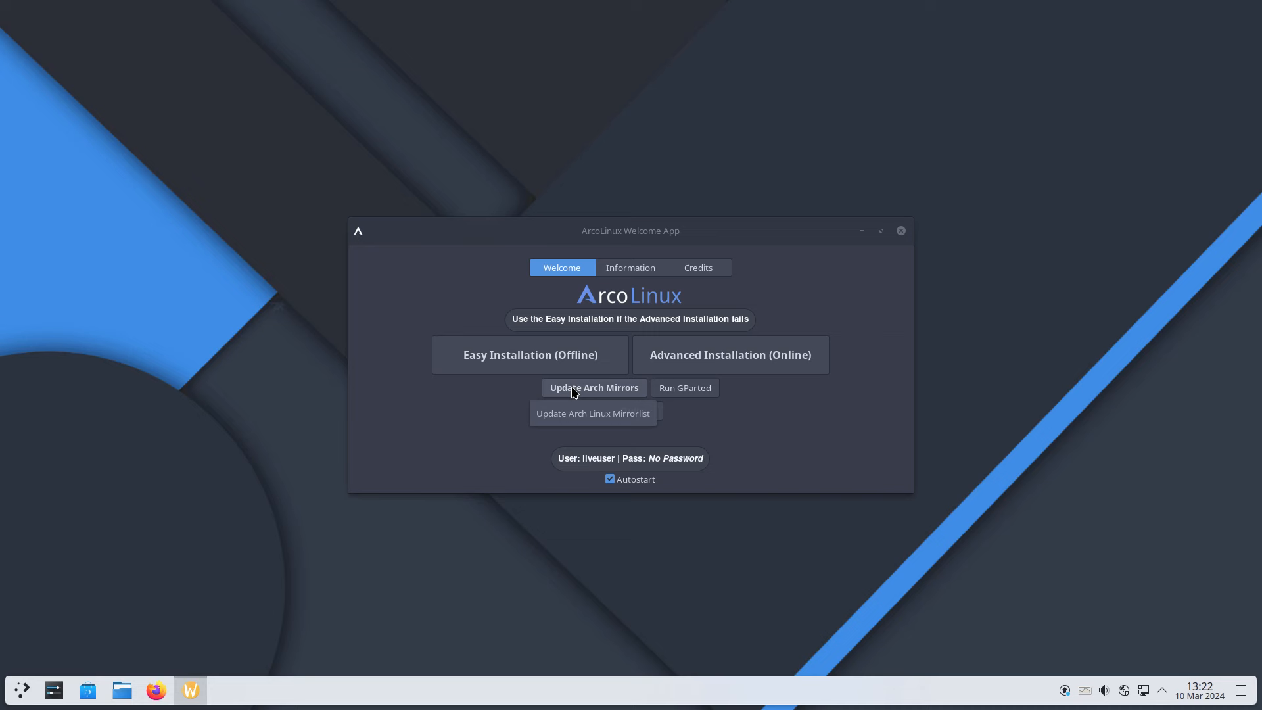
left_click(714, 365)
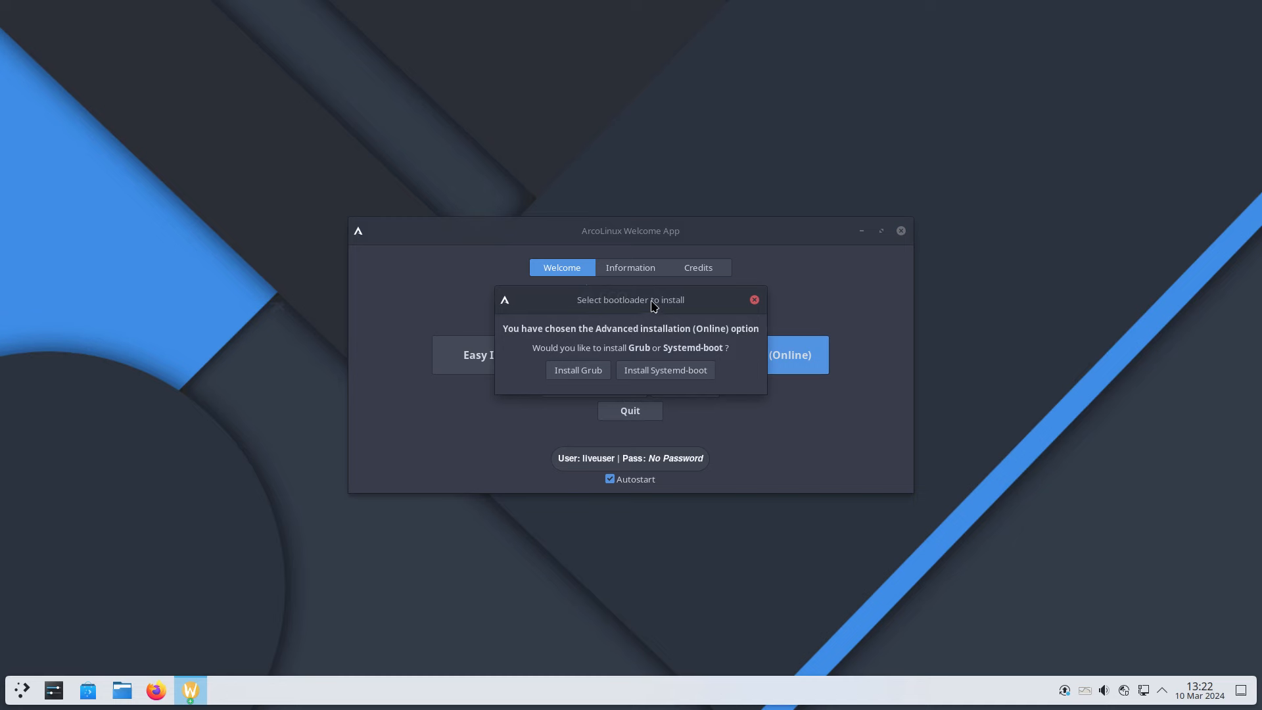
left_click_drag(654, 306, 676, 146)
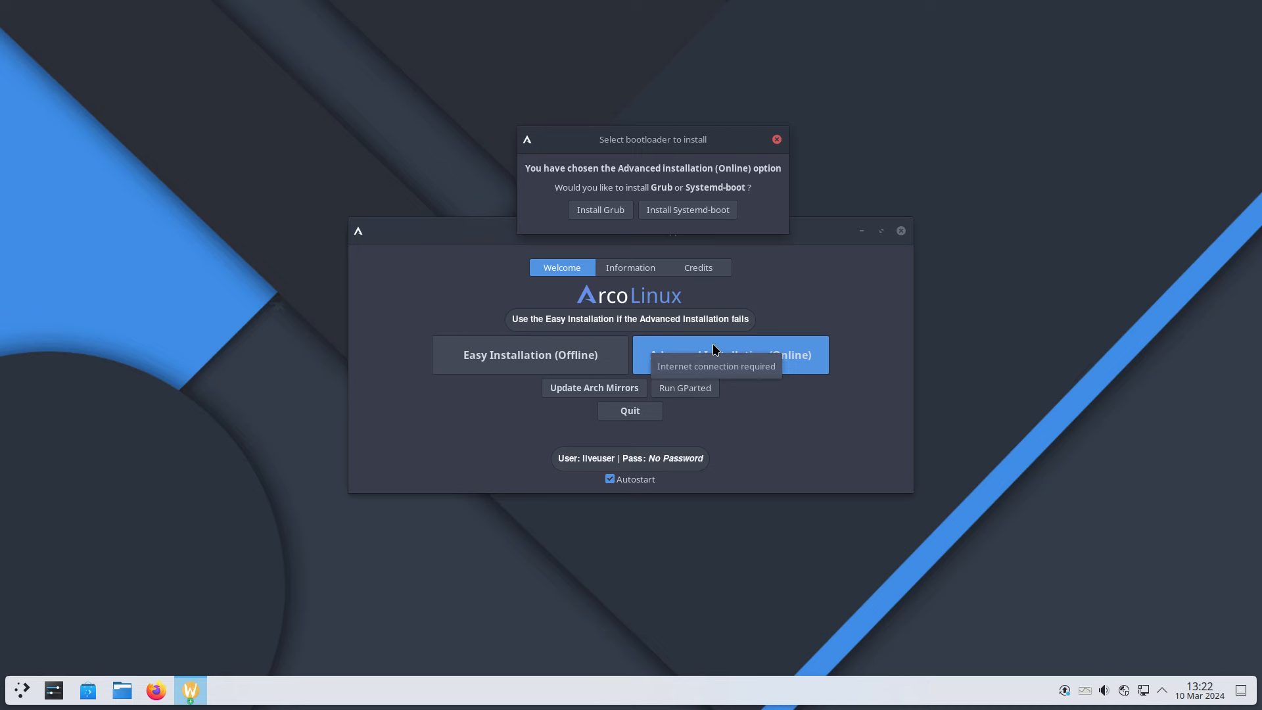
left_click(24, 693)
type("sof")
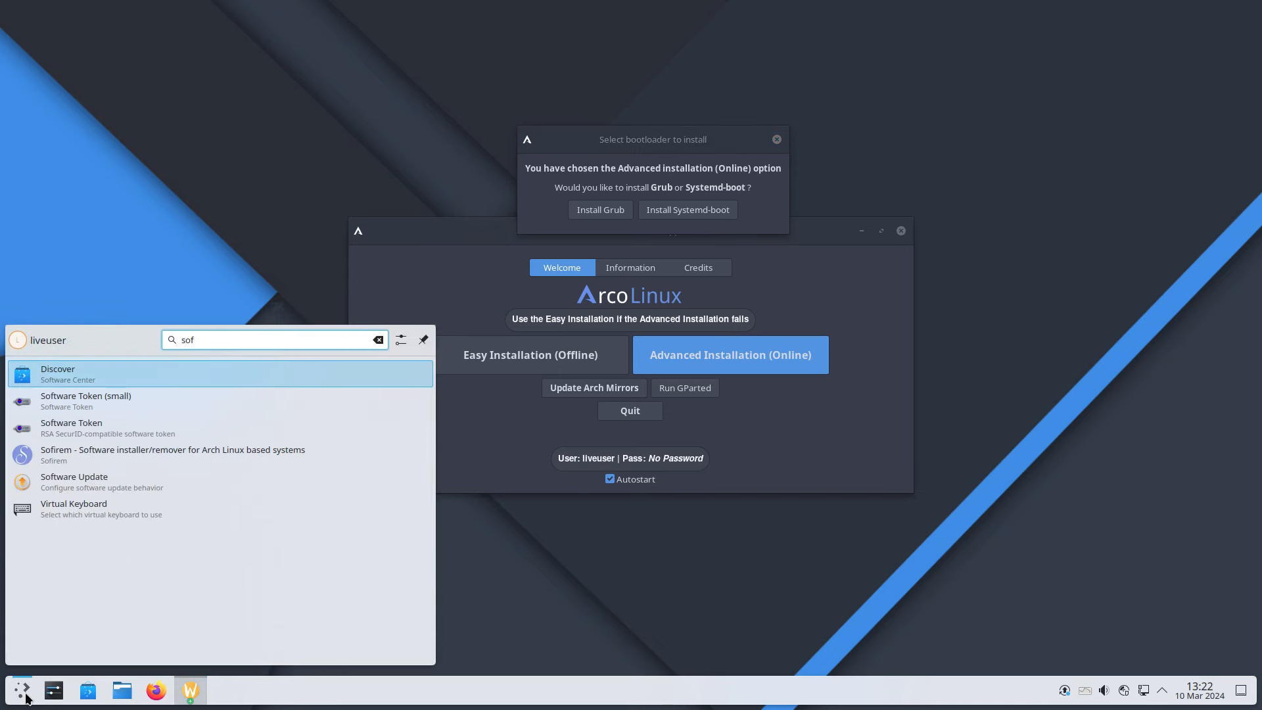
key("Down")
key("Down")
key("Down")
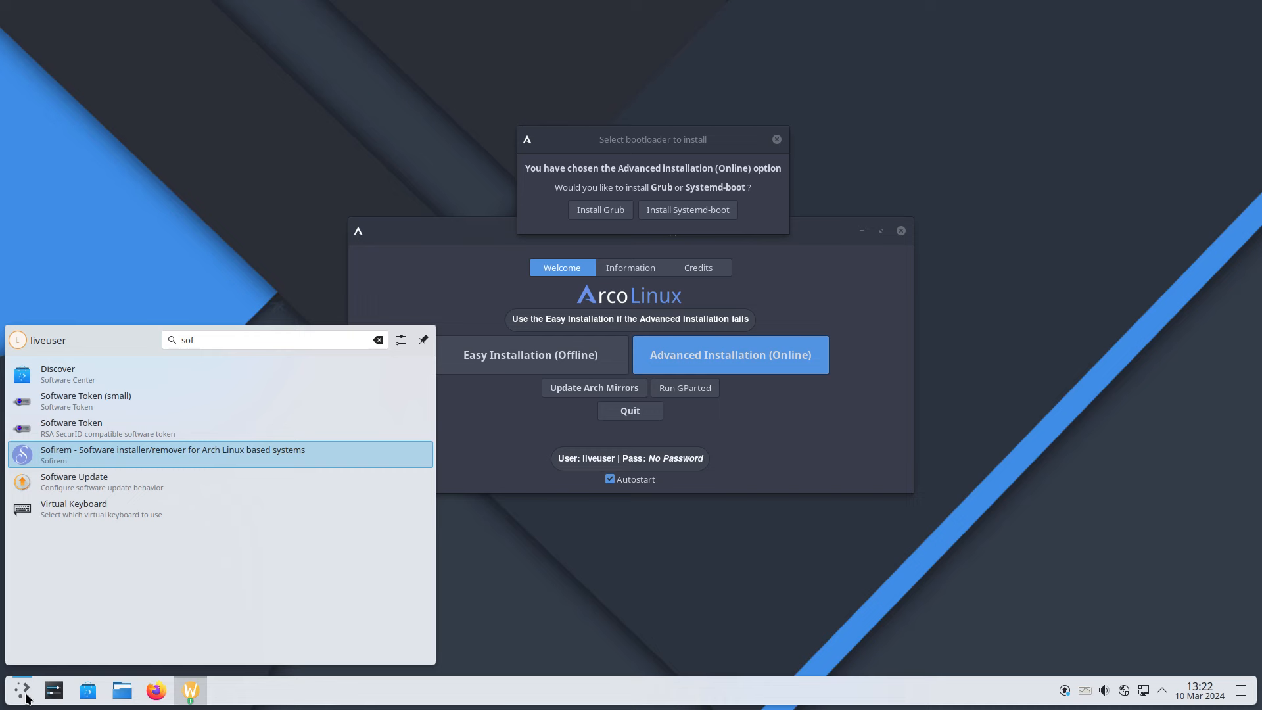
key("Return")
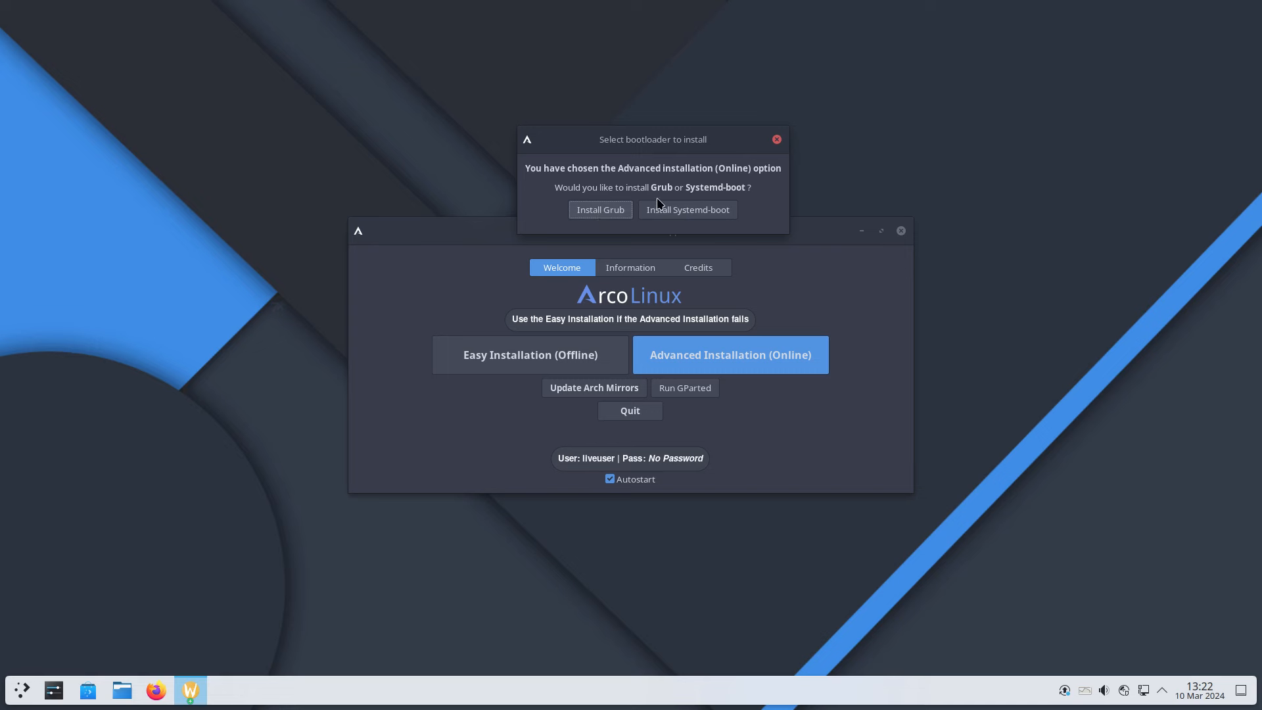
Choose Systemd-boot, then go past the Welcome, Kernel, Drivers, Login and Desktop pages
left_click(664, 210)
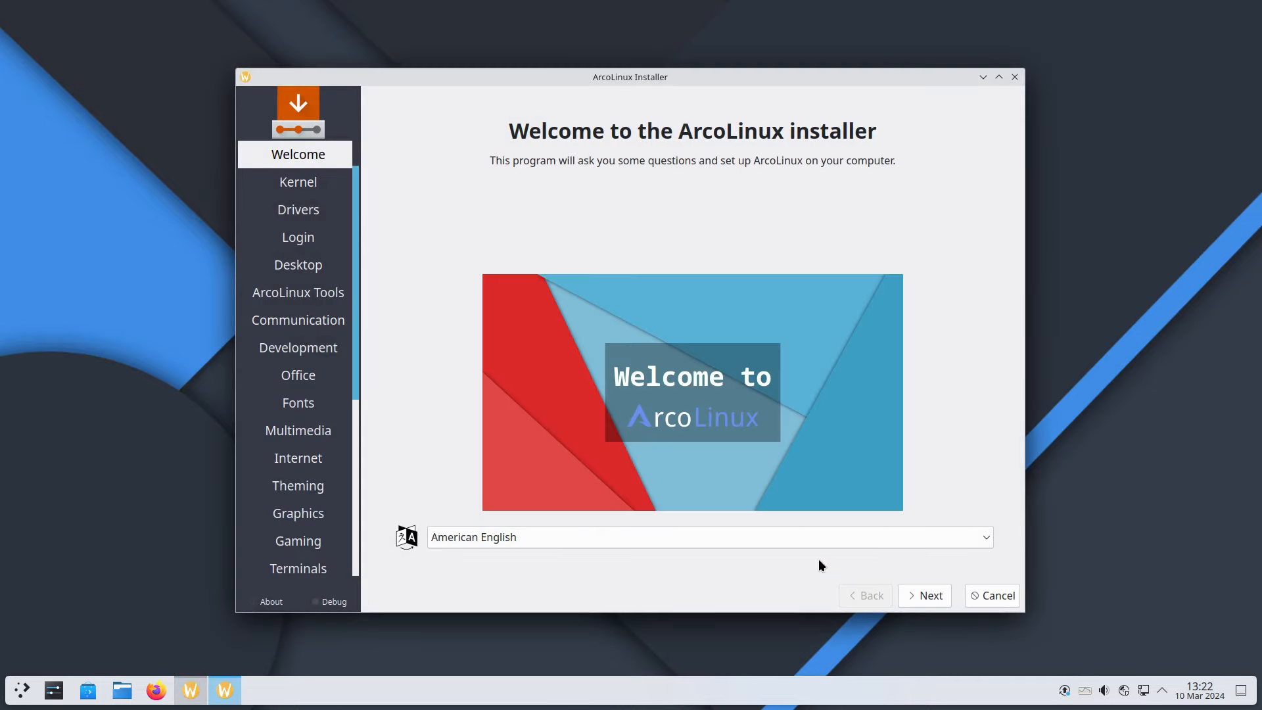
left_click(928, 591)
left_click(928, 592)
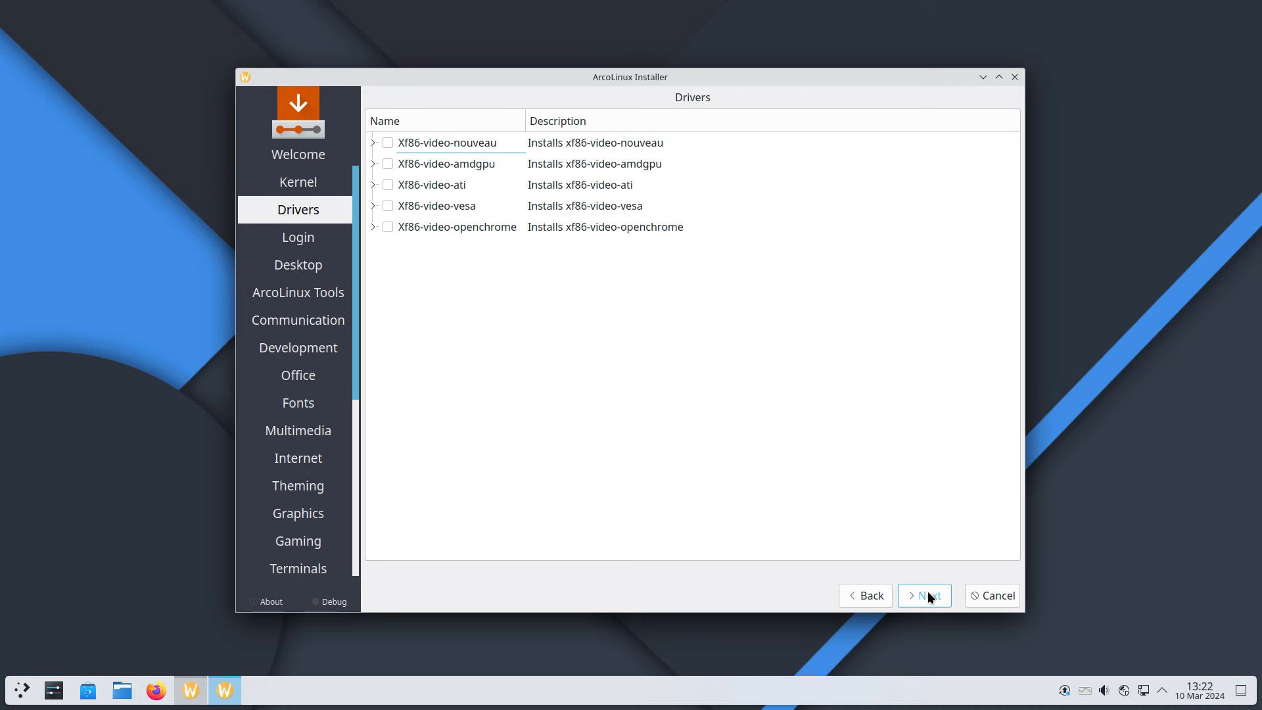
left_click(928, 596)
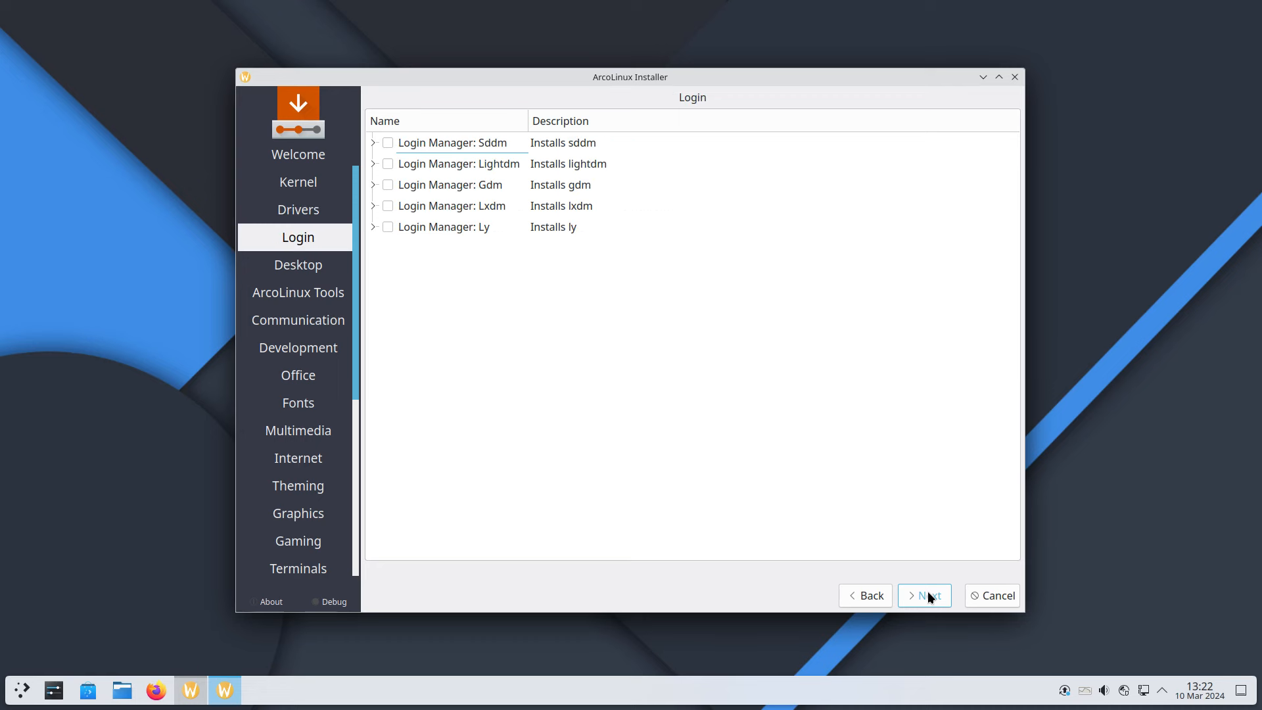
left_click(928, 595)
left_click(928, 594)
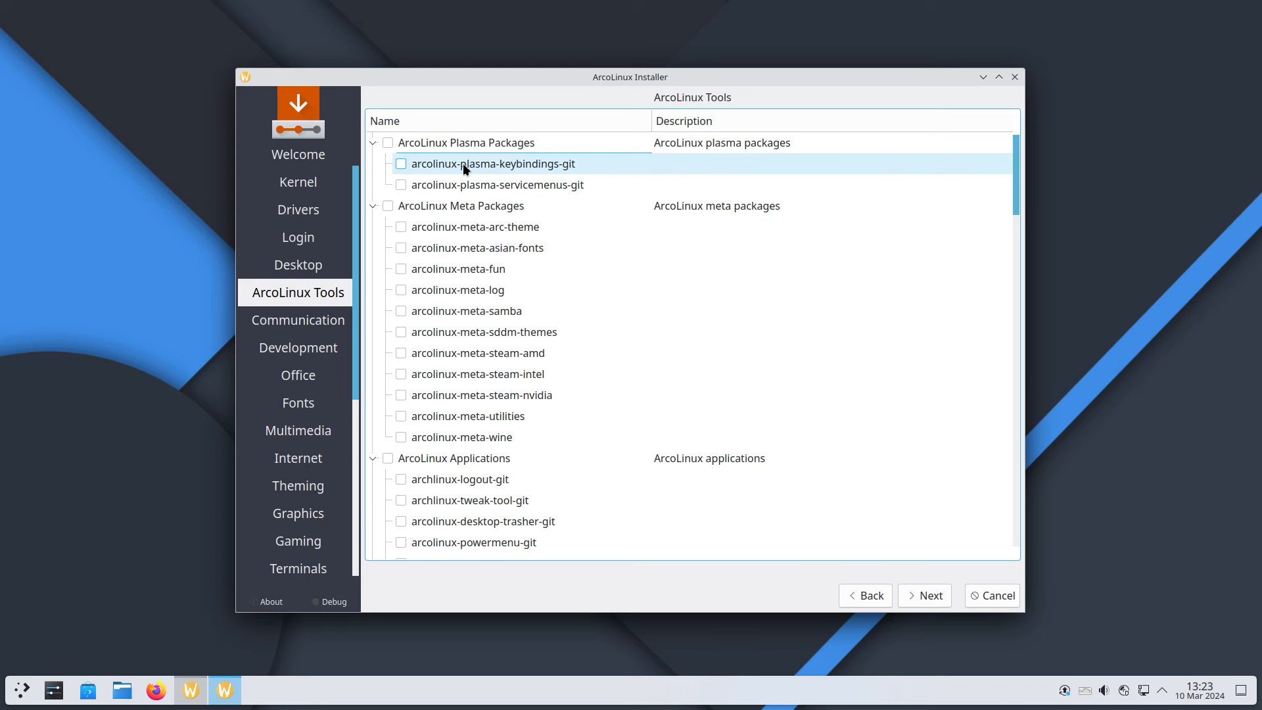
Tick arcolinux-plasma-keybindings-git and arcolinux-plasma-servicemenus-git, then continue to Communication
left_click(402, 164)
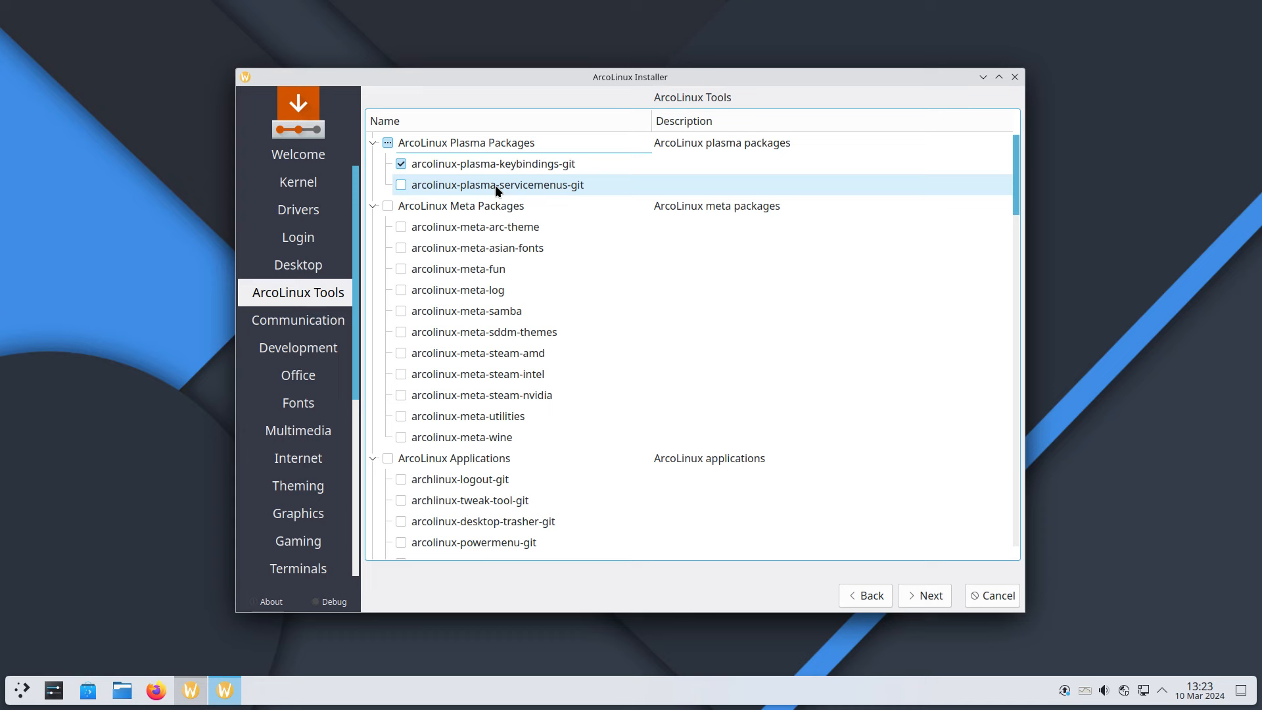
left_click(400, 186)
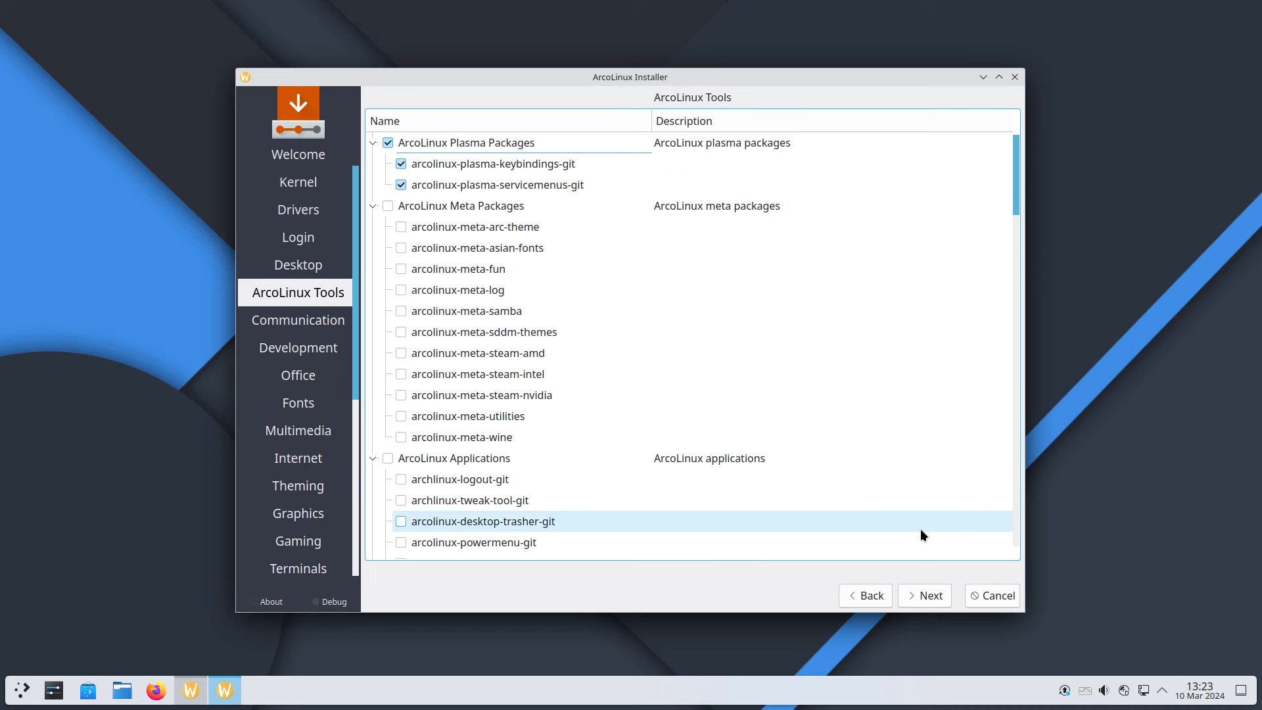
left_click(920, 594)
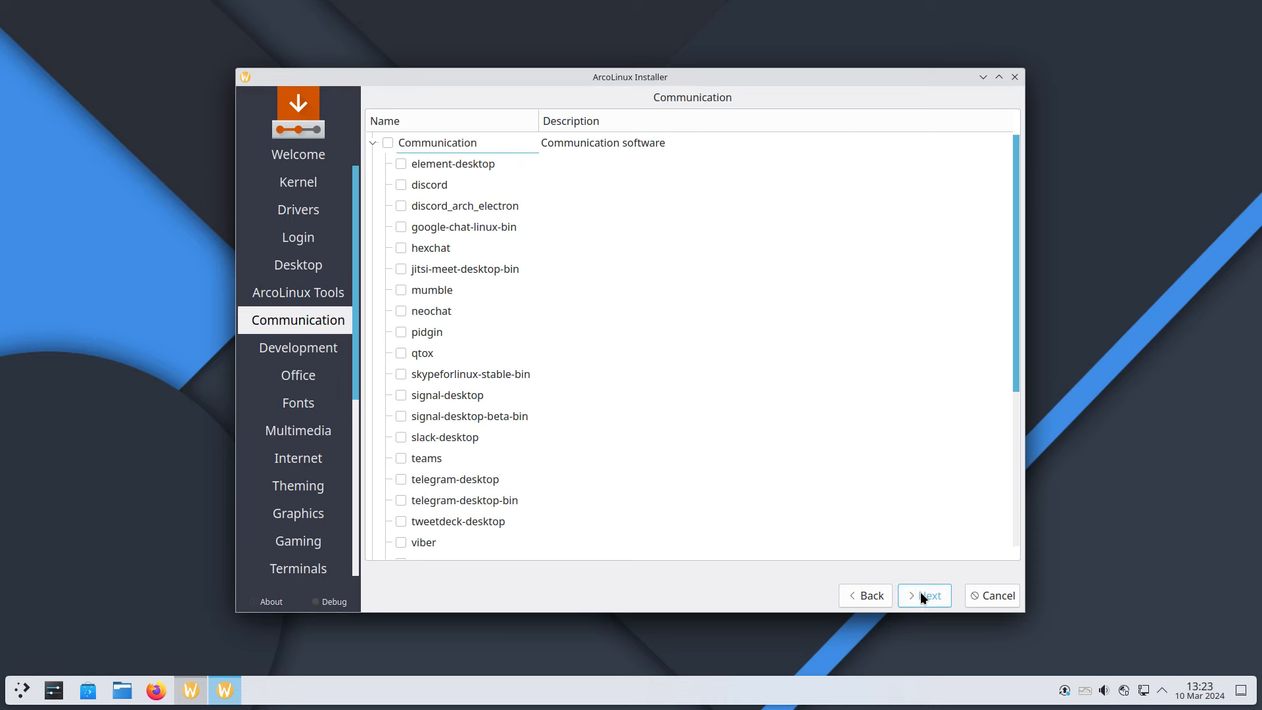
Page forward through the package categories from Development and Office through Fonts to Terminals
left_click(924, 595)
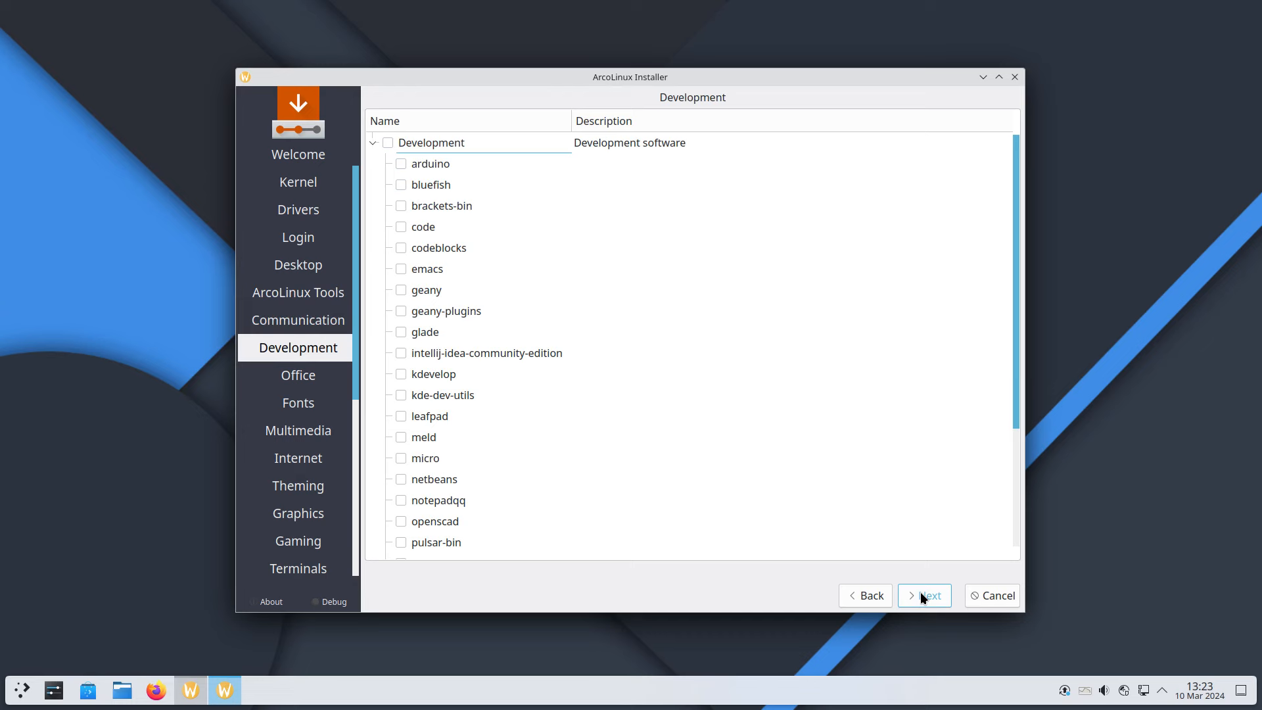
left_click(924, 594)
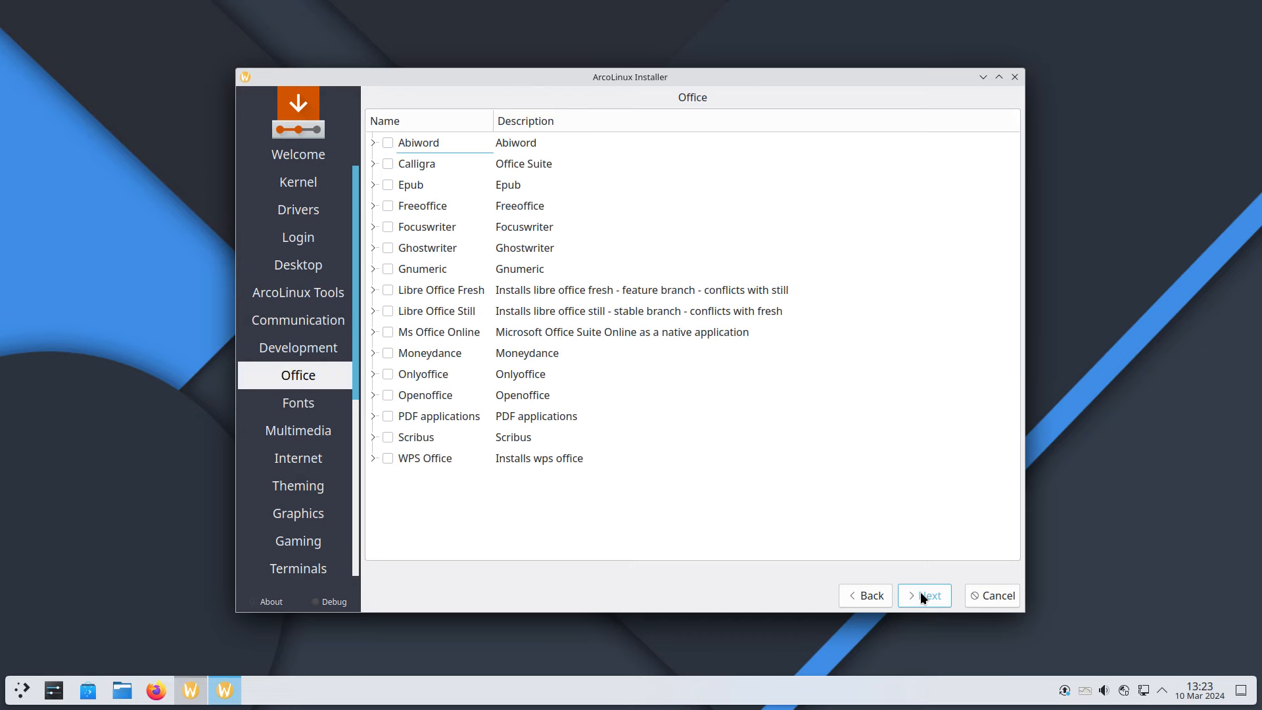
left_click(924, 594)
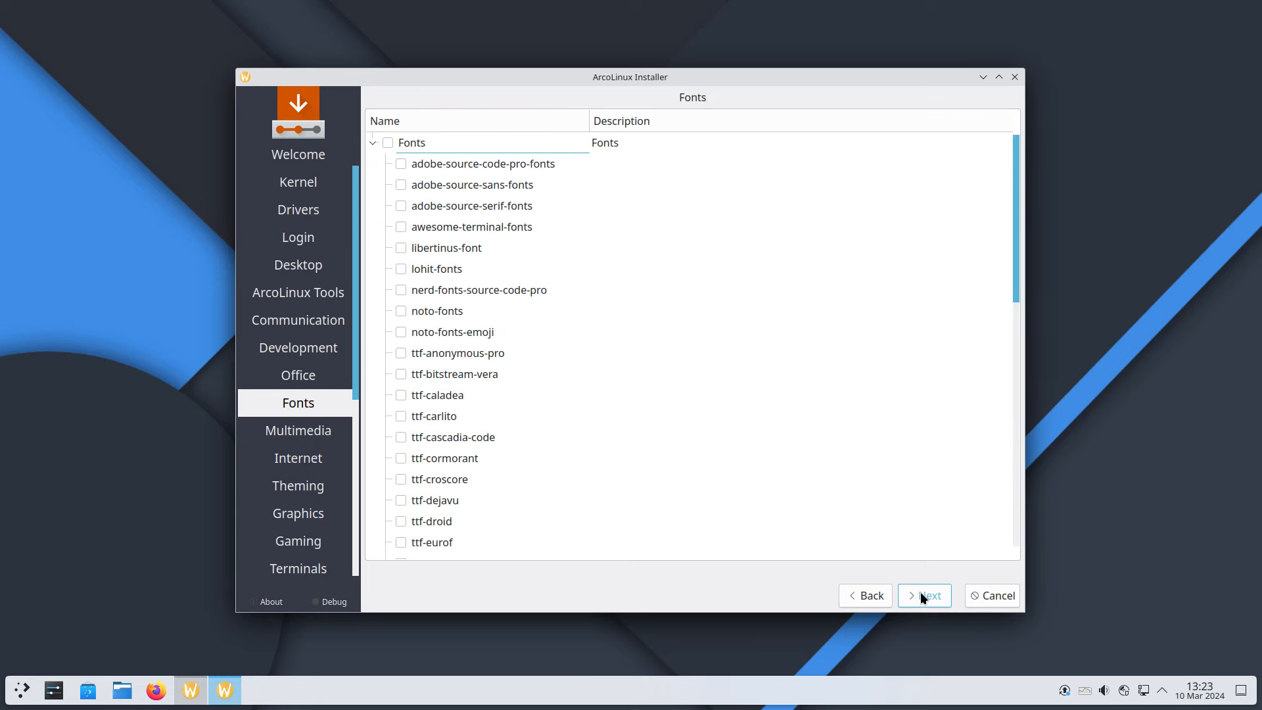
left_click(922, 594)
left_click(921, 595)
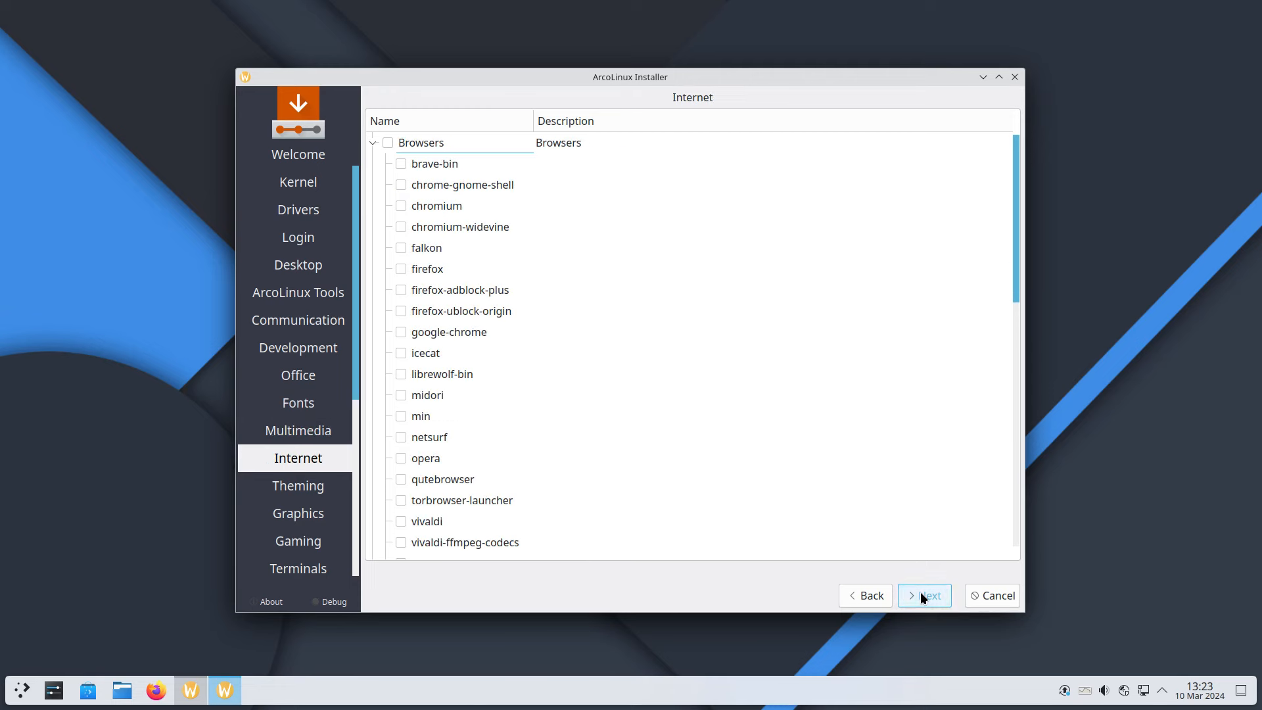
left_click(922, 595)
left_click(922, 595)
left_click(922, 595)
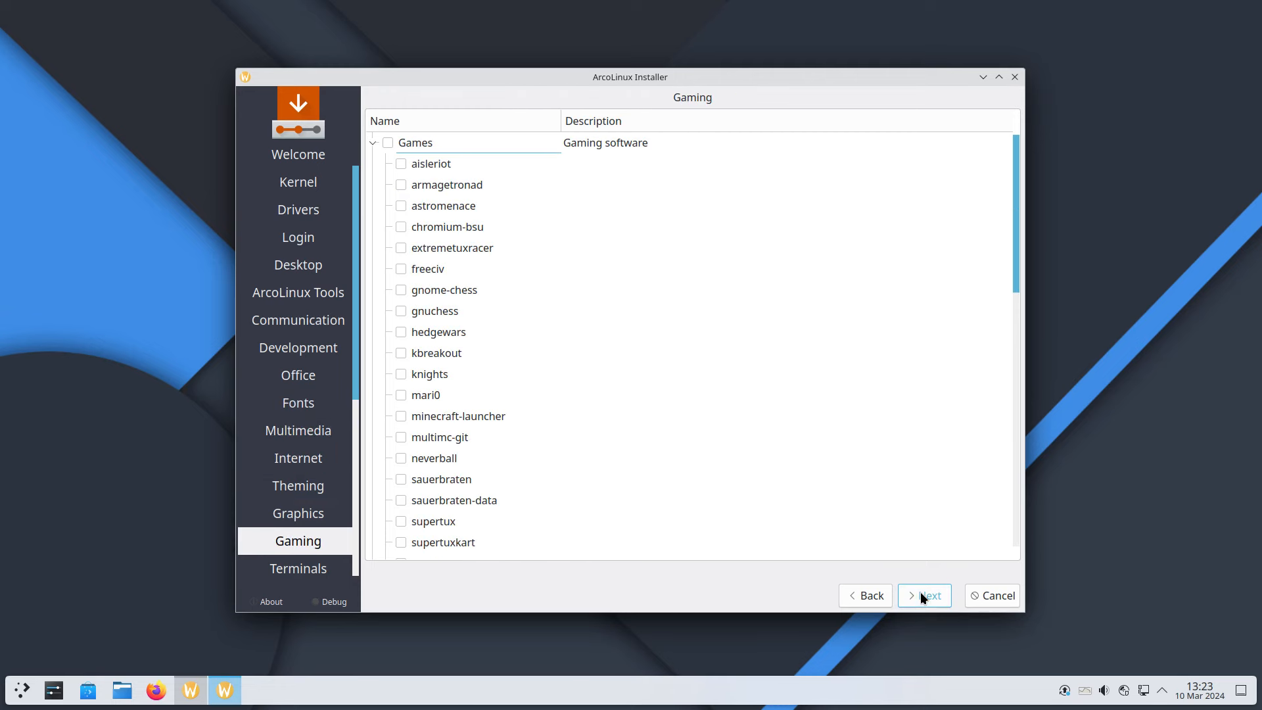
left_click(922, 594)
Step back through the package category pages toward the Desktop choices
left_click(866, 596)
left_click(865, 597)
left_click(865, 597)
left_click(865, 596)
left_click(865, 597)
left_click(866, 597)
left_click(865, 604)
left_click(865, 604)
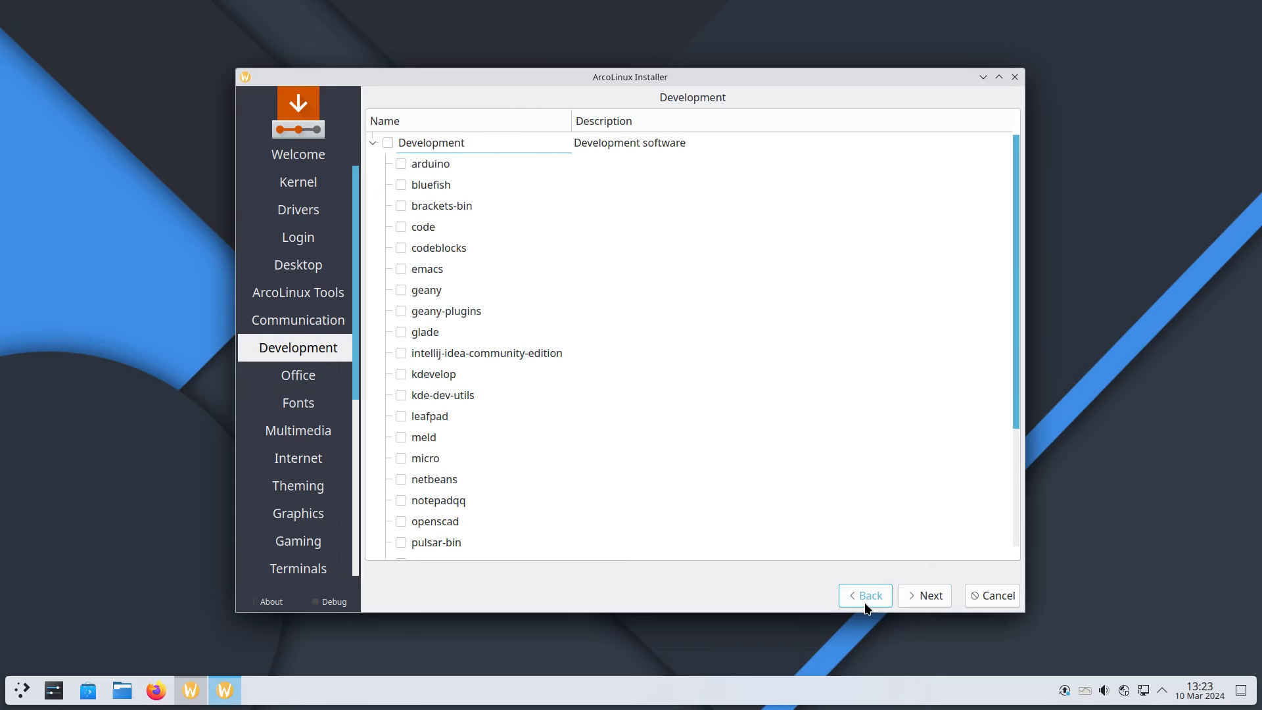
left_click(865, 604)
left_click(865, 604)
Return to the Desktop page, expand Desktop: Plasma to see its KDE packages, and open the launcher
left_click(865, 604)
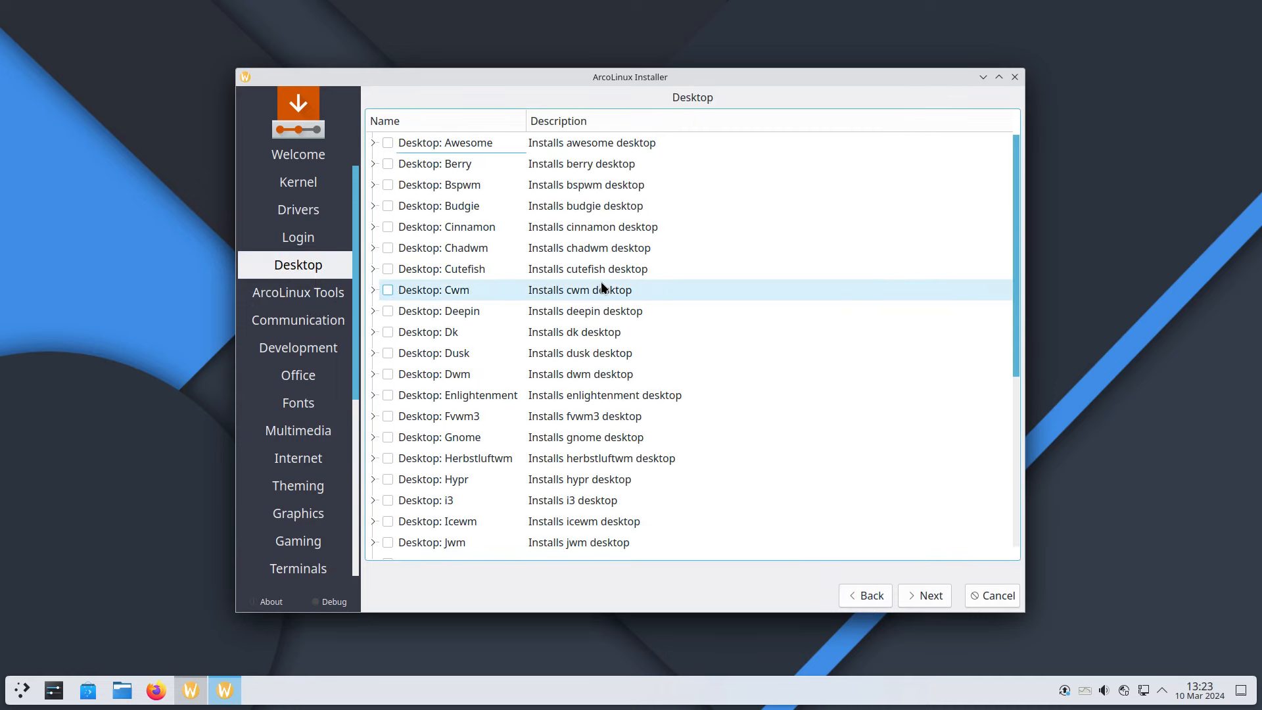
scroll(577, 427, "down", 5)
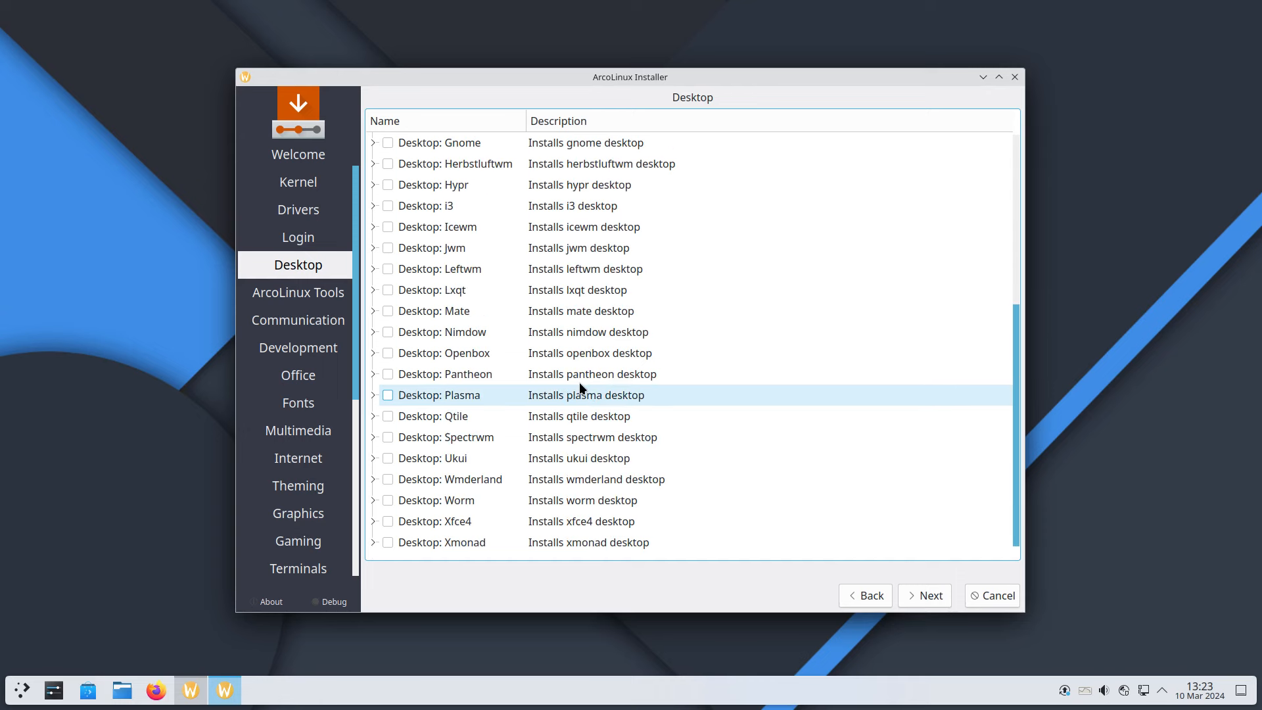
left_click(372, 394)
scroll(668, 390, "down", 2)
scroll(668, 389, "down", 1)
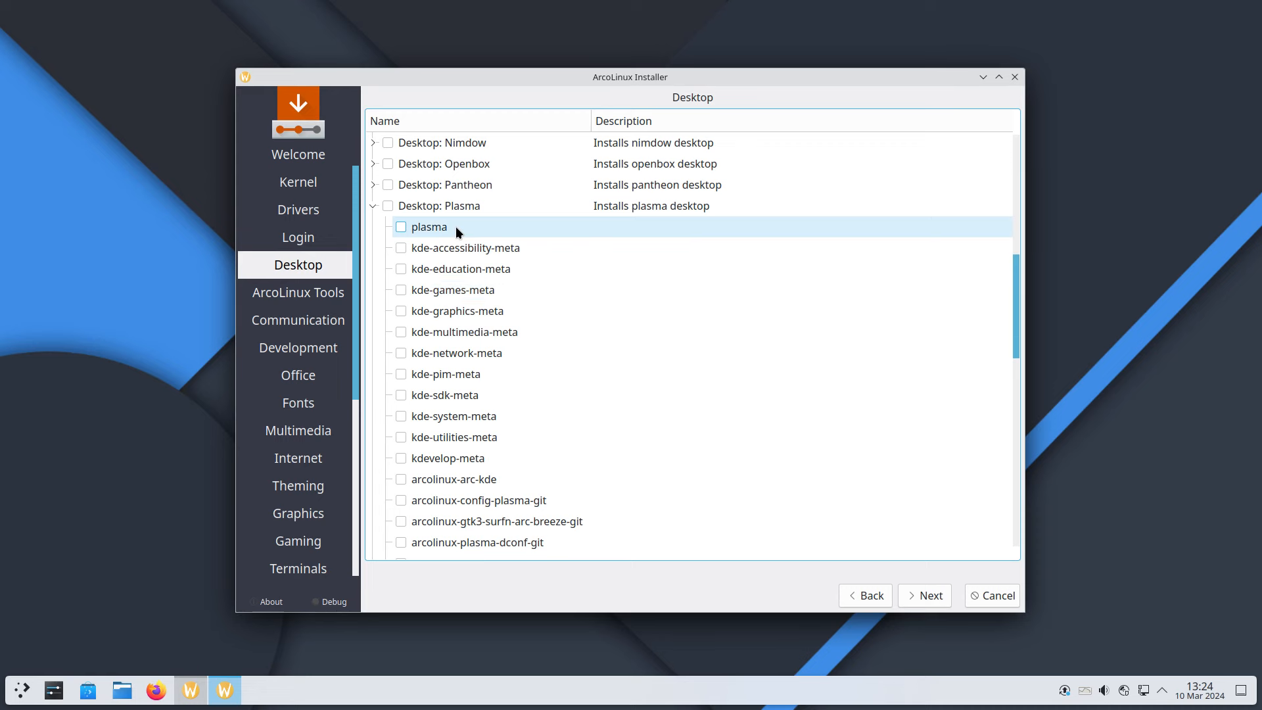
left_click(22, 690)
mouse_move(121, 404)
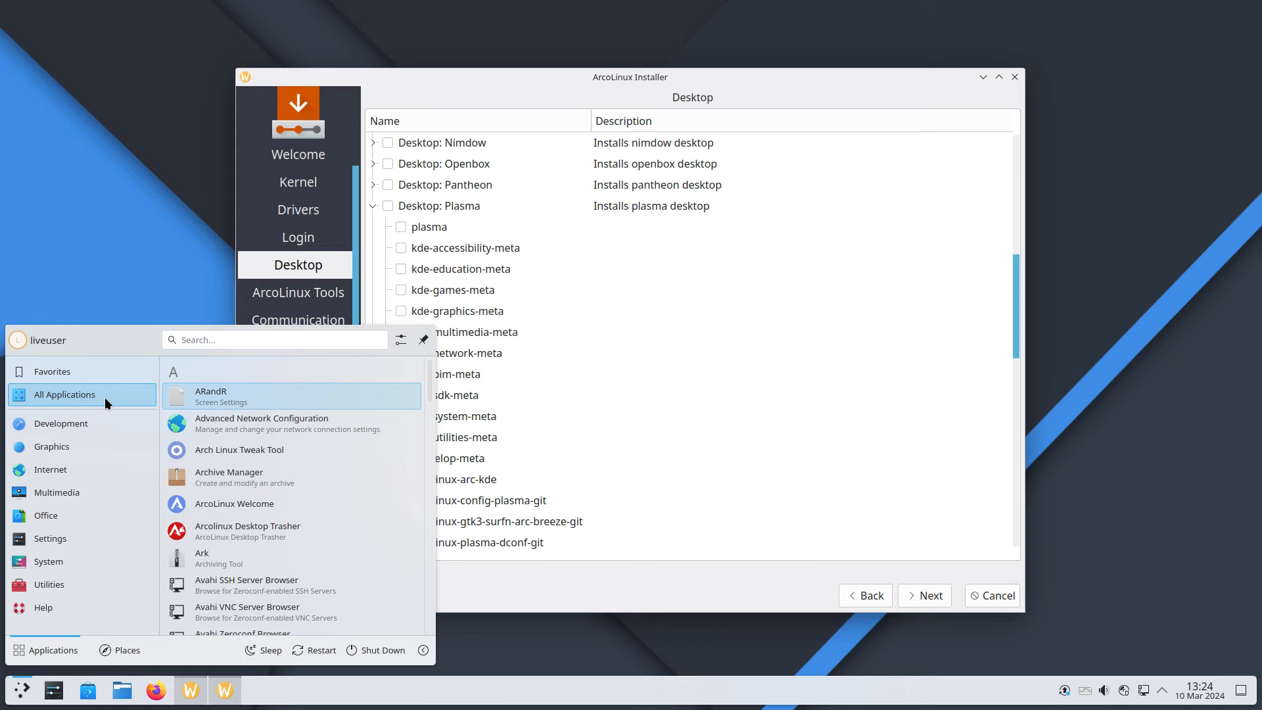
mouse_move(135, 431)
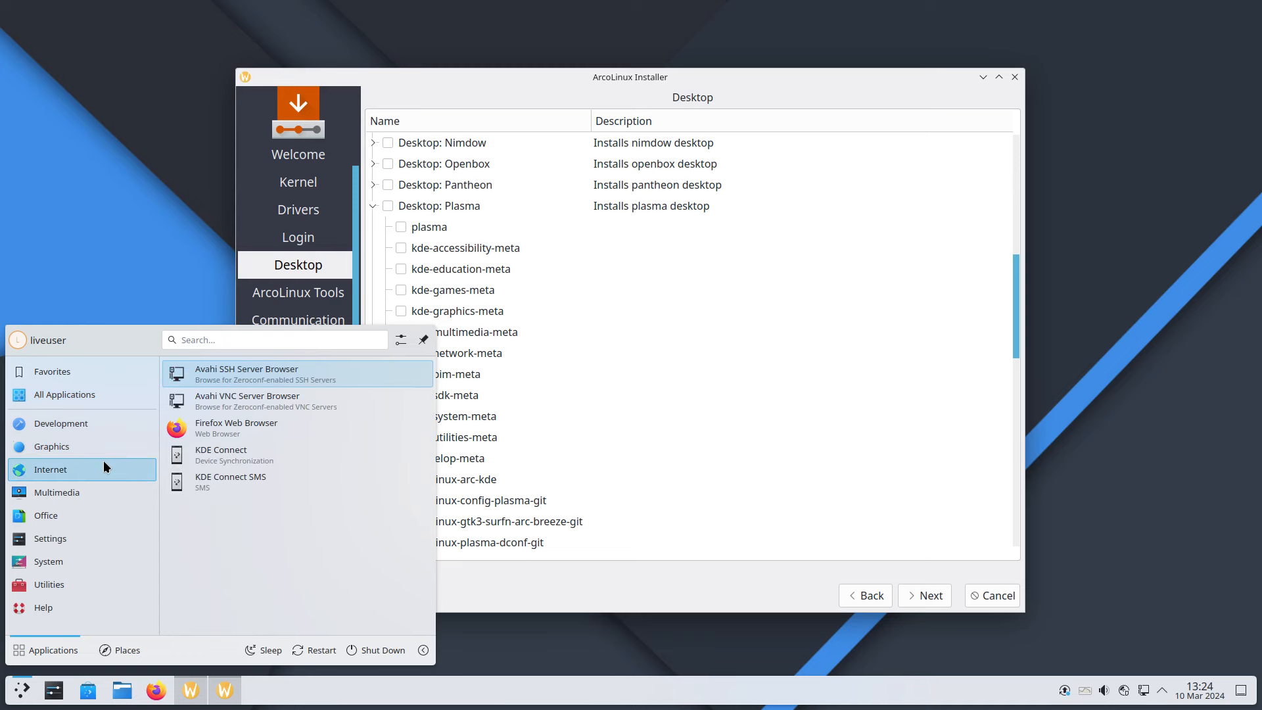
mouse_move(110, 491)
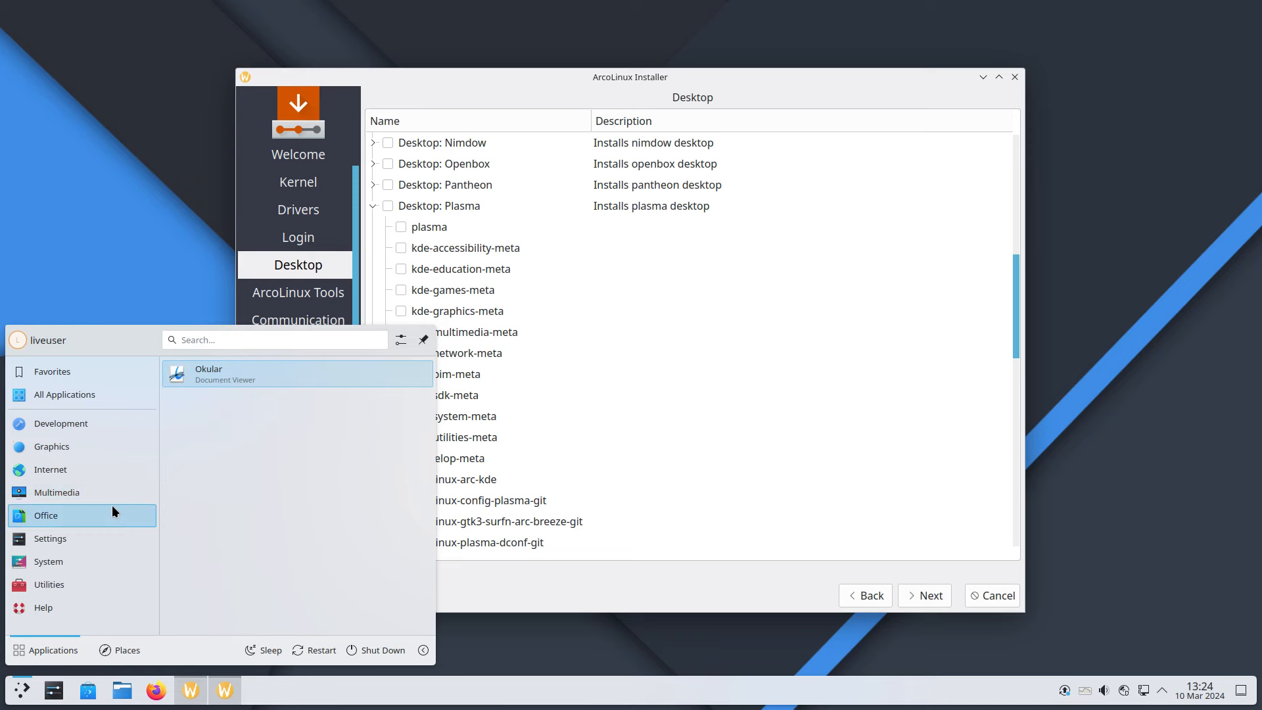
mouse_move(94, 593)
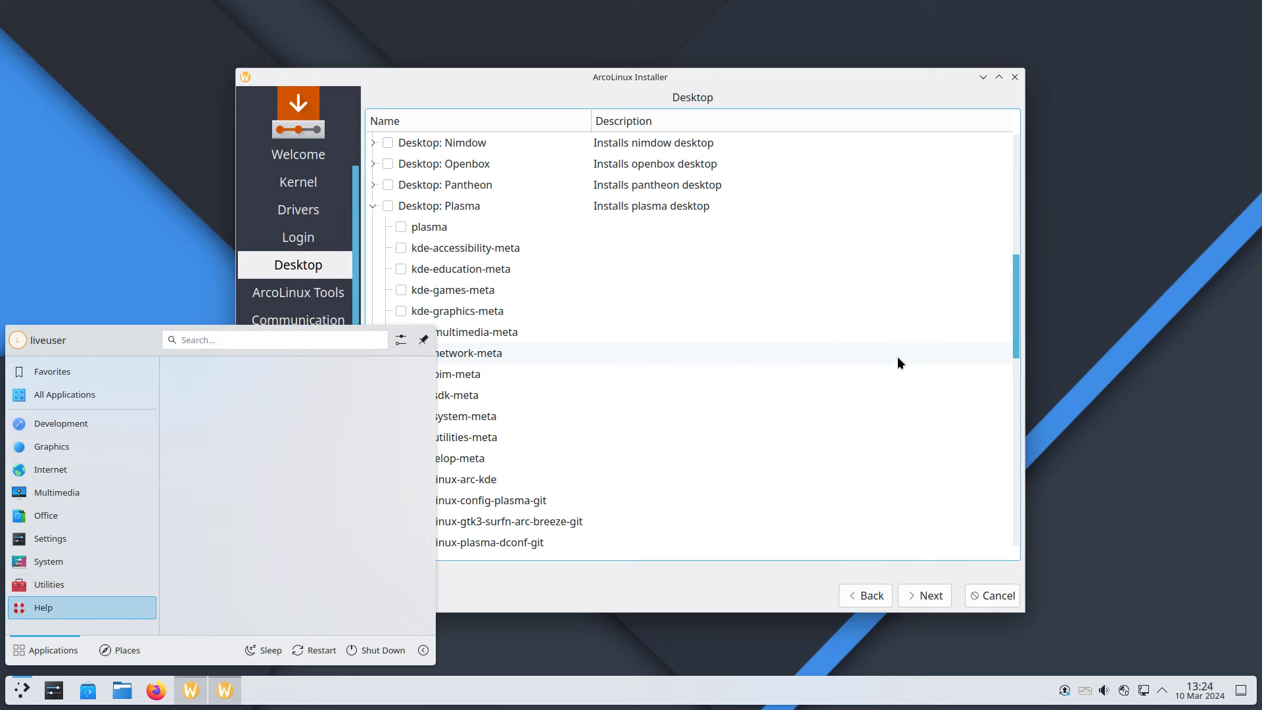
Close the launcher and skip every remaining package page and Location, reaching the Keyboard page
left_click(786, 591)
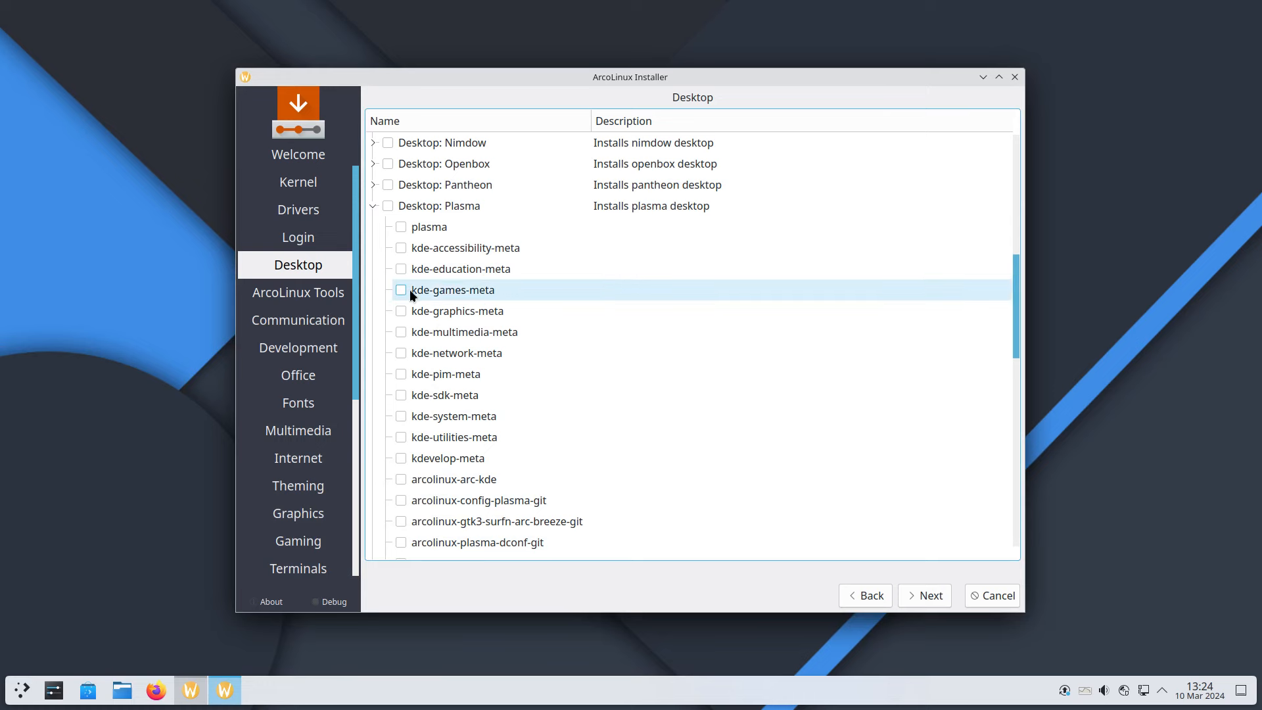
scroll(483, 440, "down", 4)
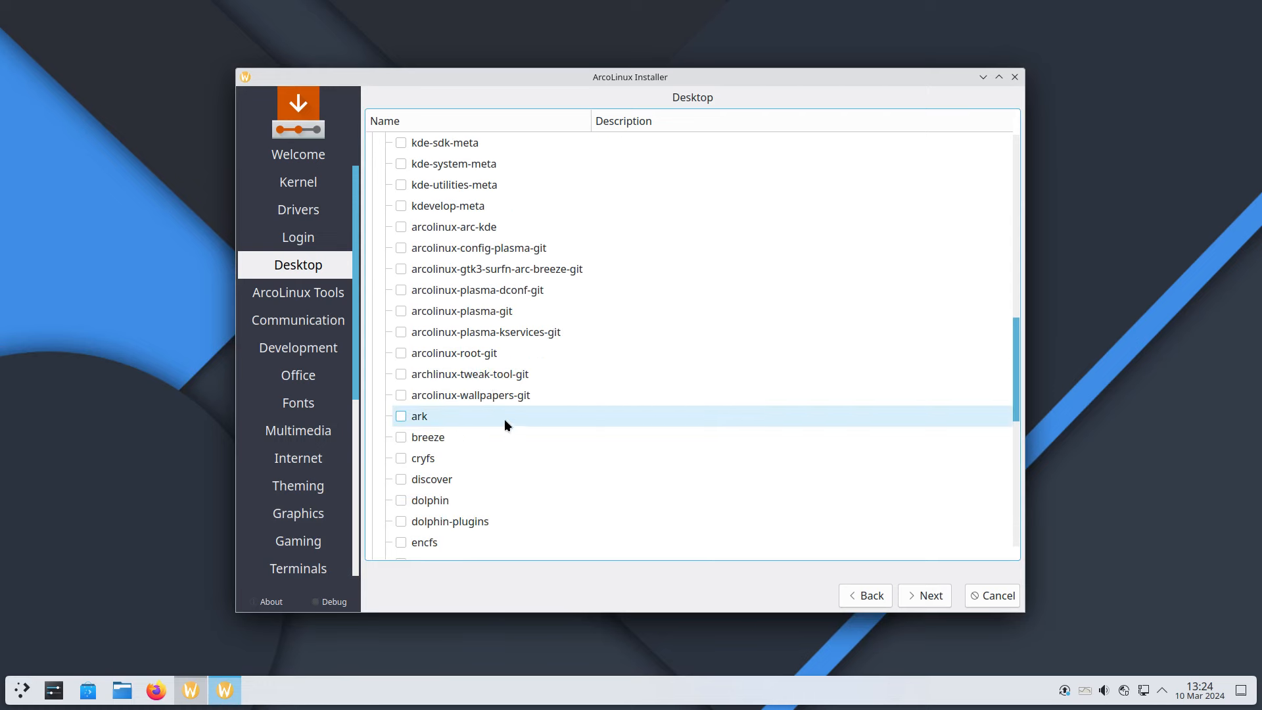
left_click(927, 597)
left_click(928, 598)
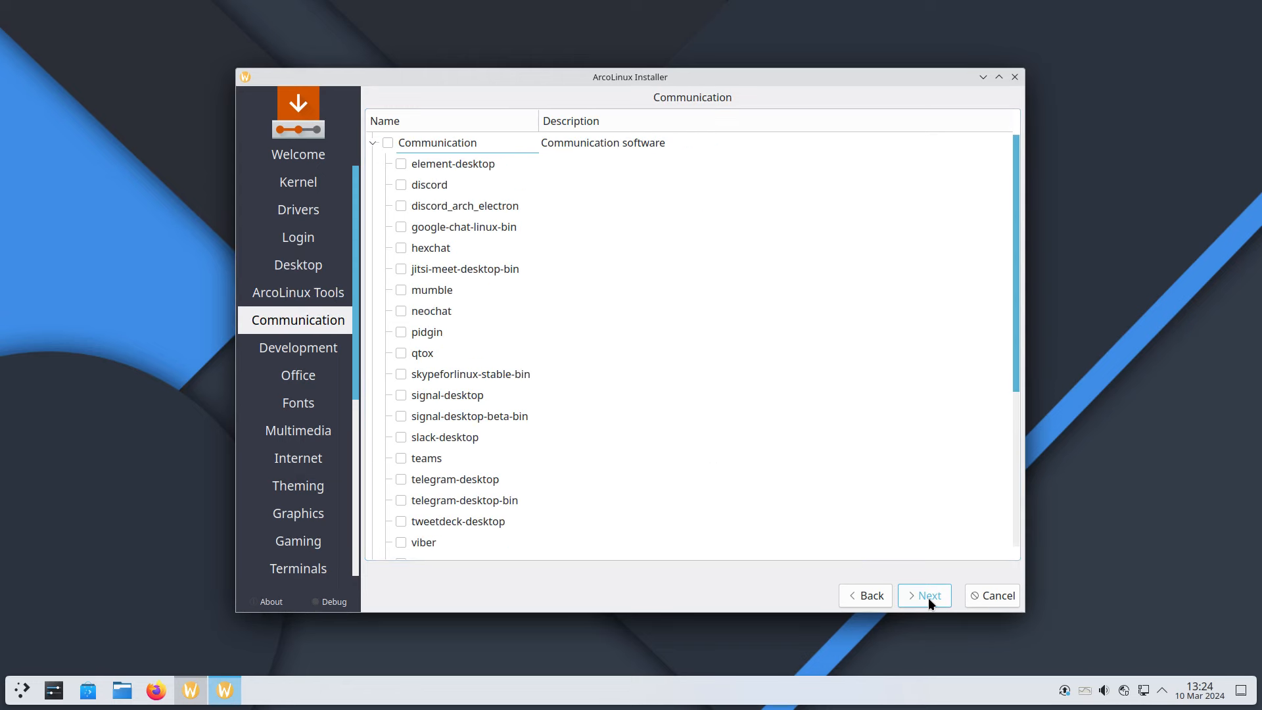
left_click(928, 598)
left_click(928, 597)
left_click(928, 596)
left_click(927, 596)
left_click(926, 596)
left_click(927, 597)
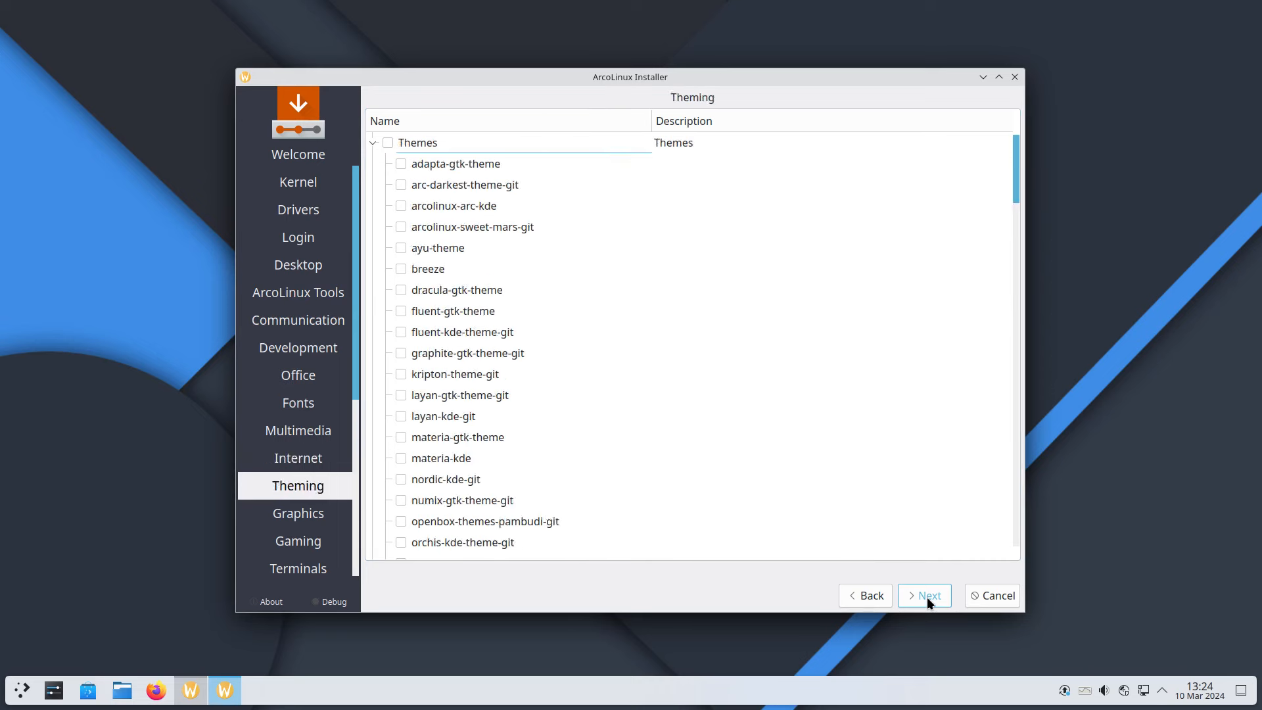
left_click(927, 597)
left_click(926, 597)
left_click(926, 597)
left_click(926, 597)
left_click(927, 597)
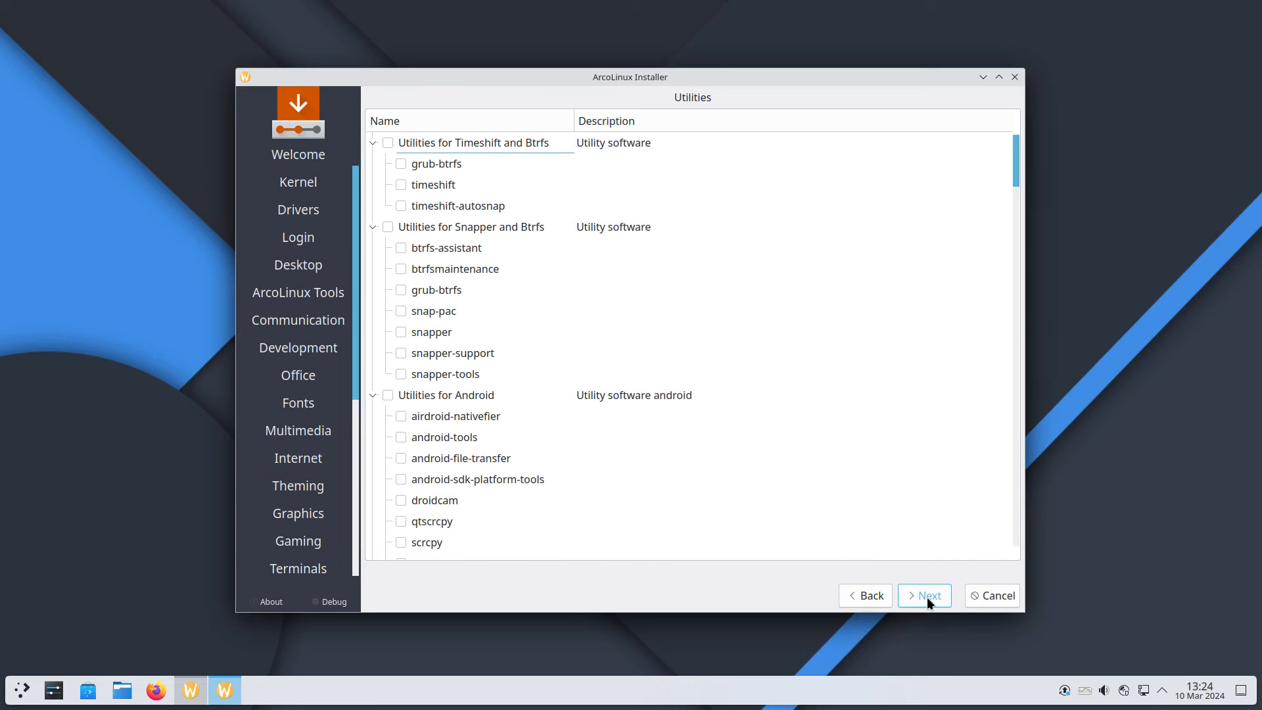
left_click(927, 597)
left_click(927, 597)
left_click(927, 596)
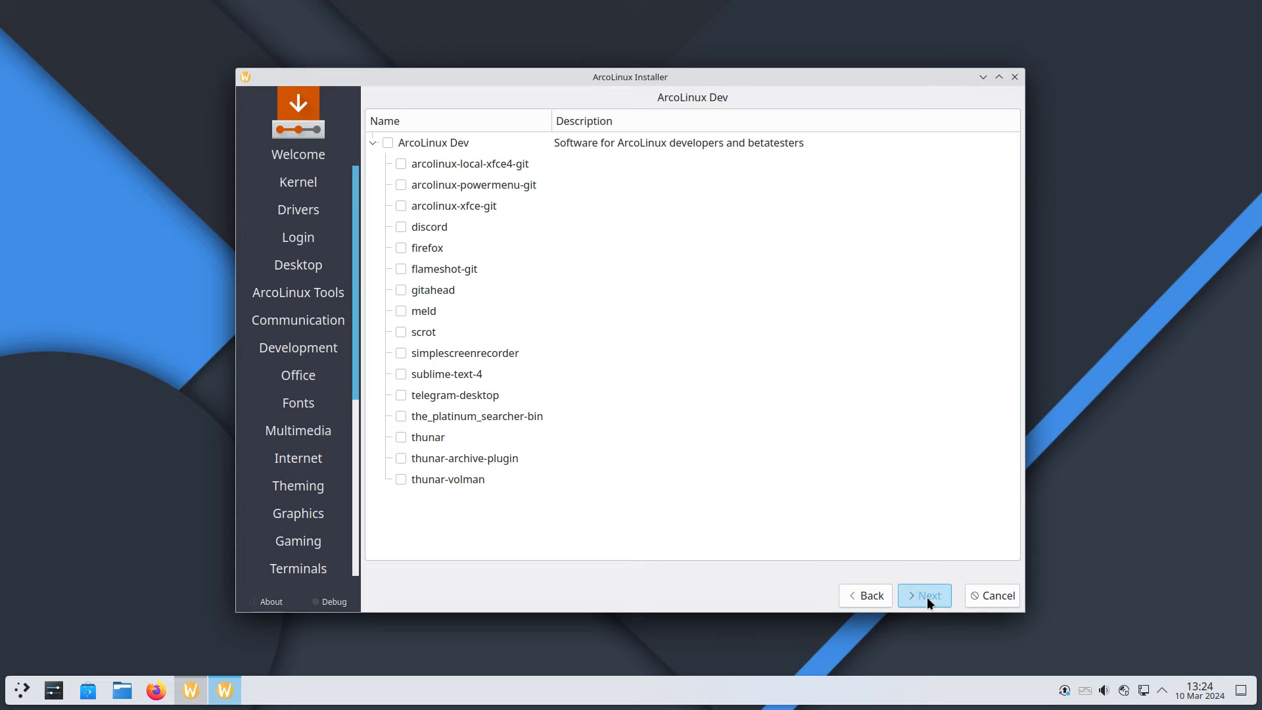
left_click(902, 594)
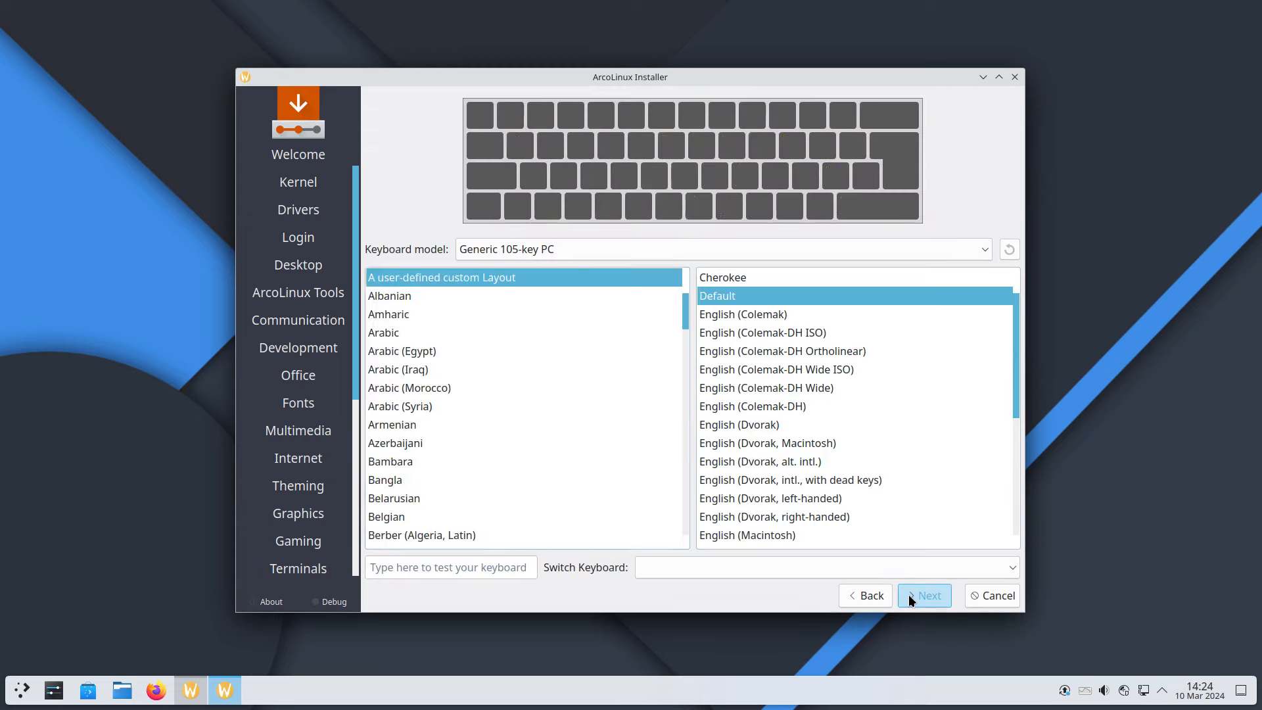
Select the Belgian keyboard layout
scroll(513, 415, "up", 5)
left_click(428, 424)
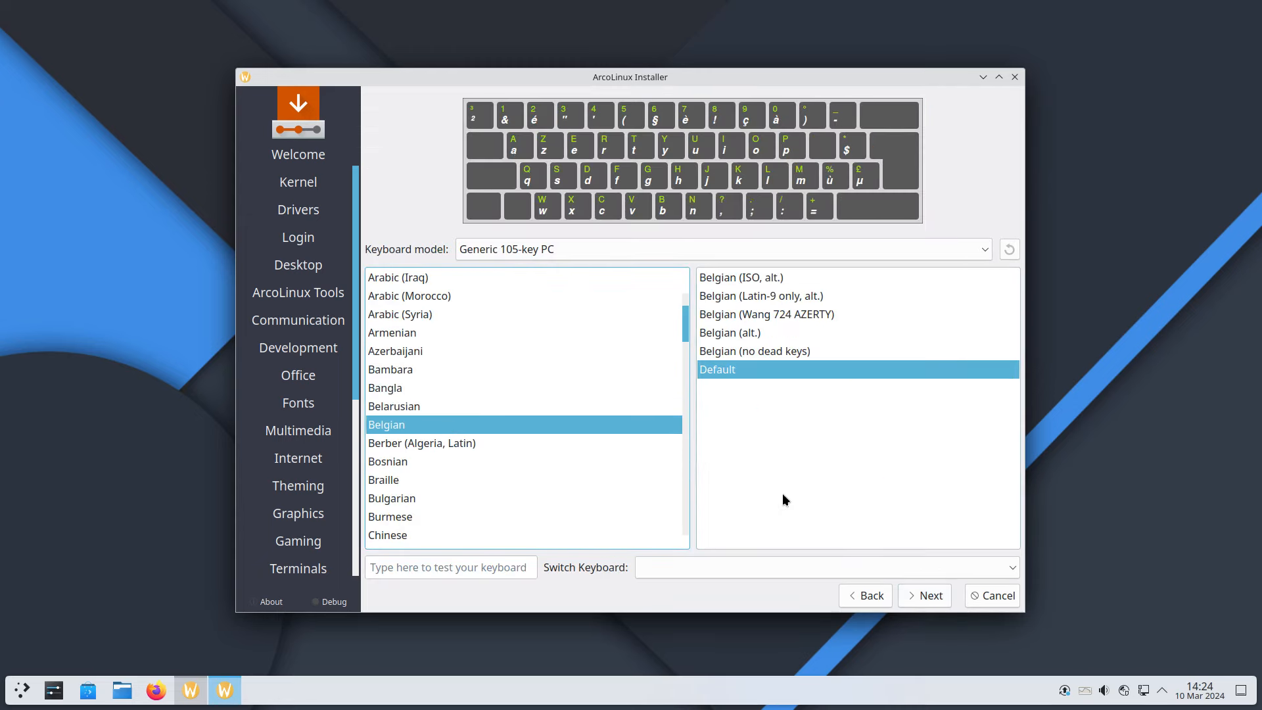
left_click(923, 595)
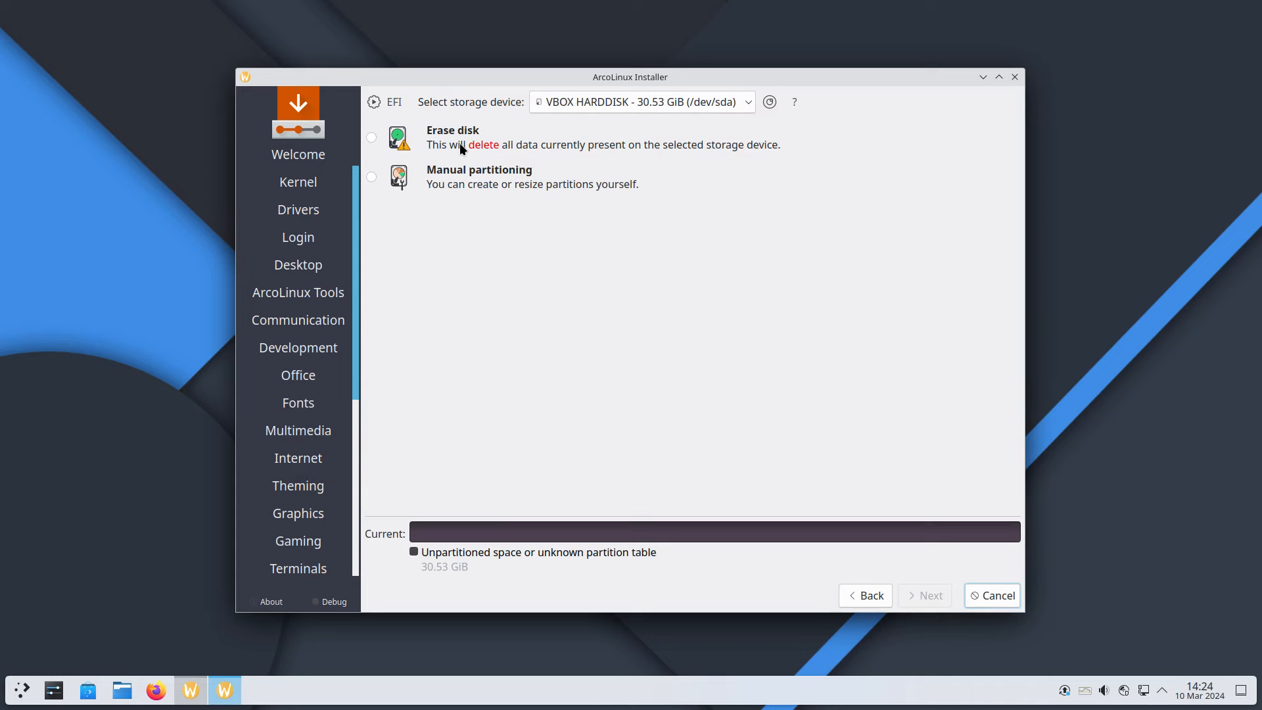
Choose Erase disk with ext4 and Swap (with Hibernate)
left_click(460, 143)
left_click(581, 178)
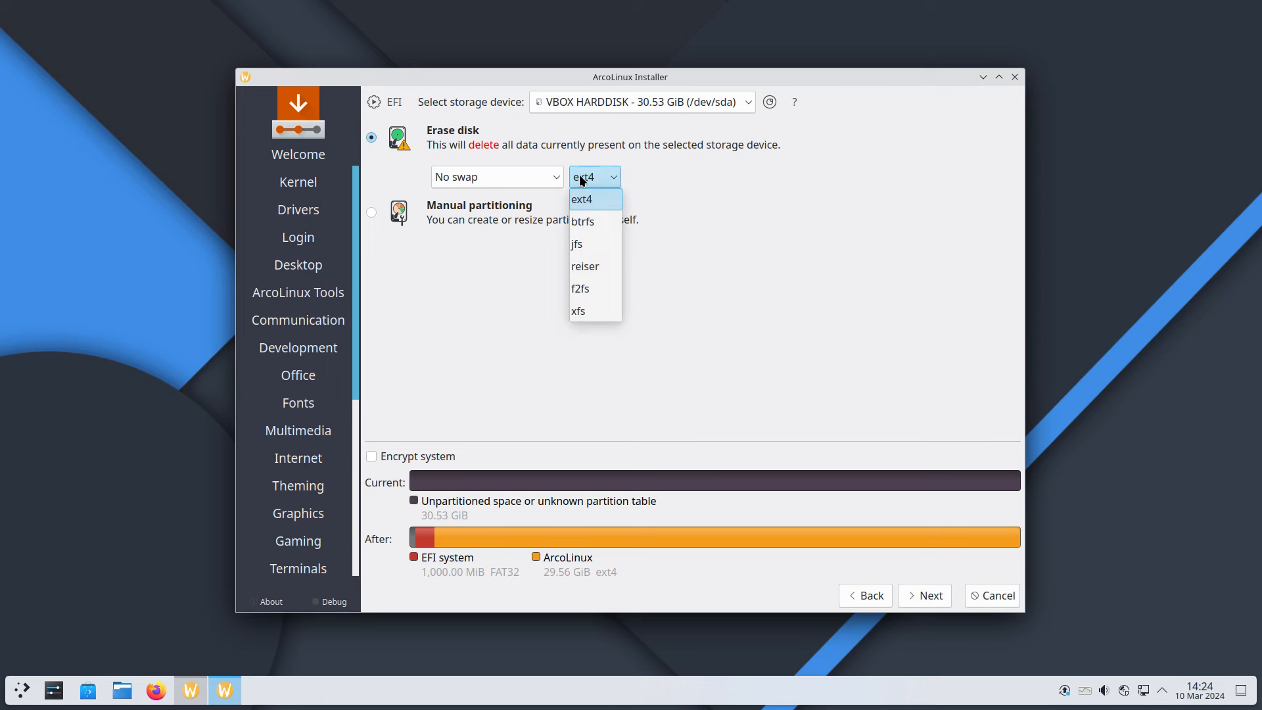
left_click(525, 176)
left_click(524, 176)
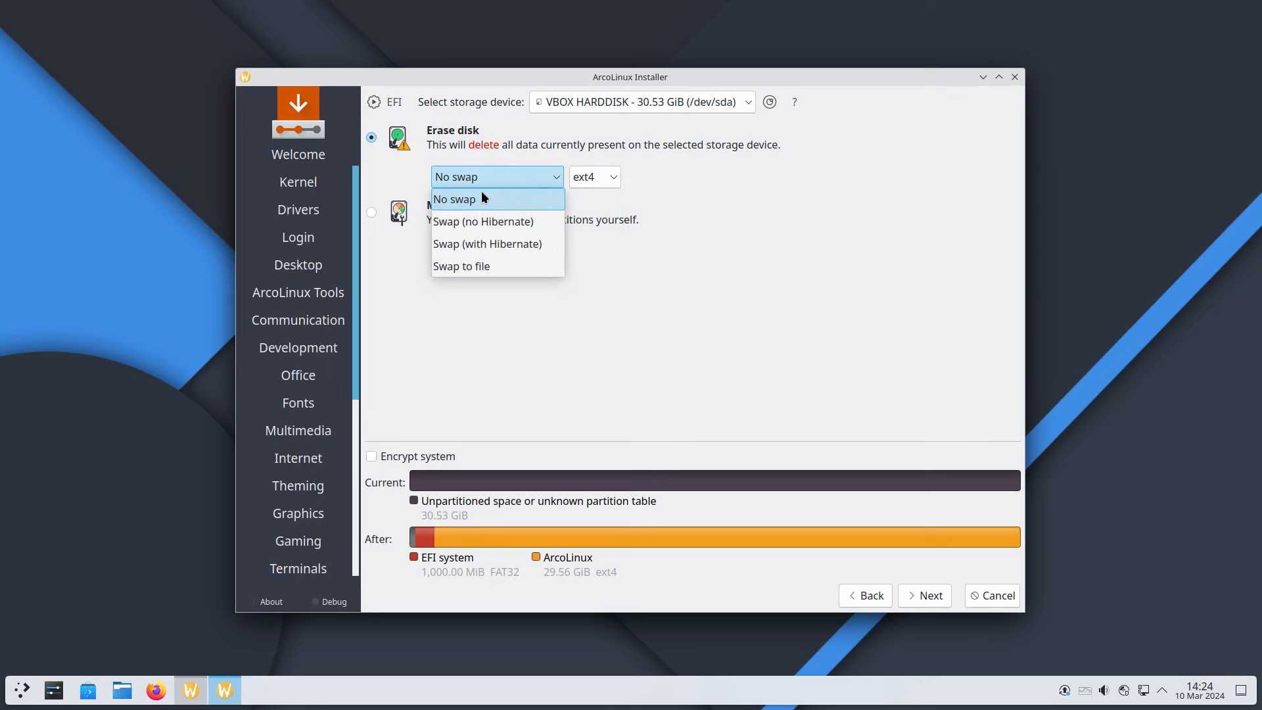
left_click(484, 246)
Fill in the user's name and account password, and turn on automatic login
left_click(929, 595)
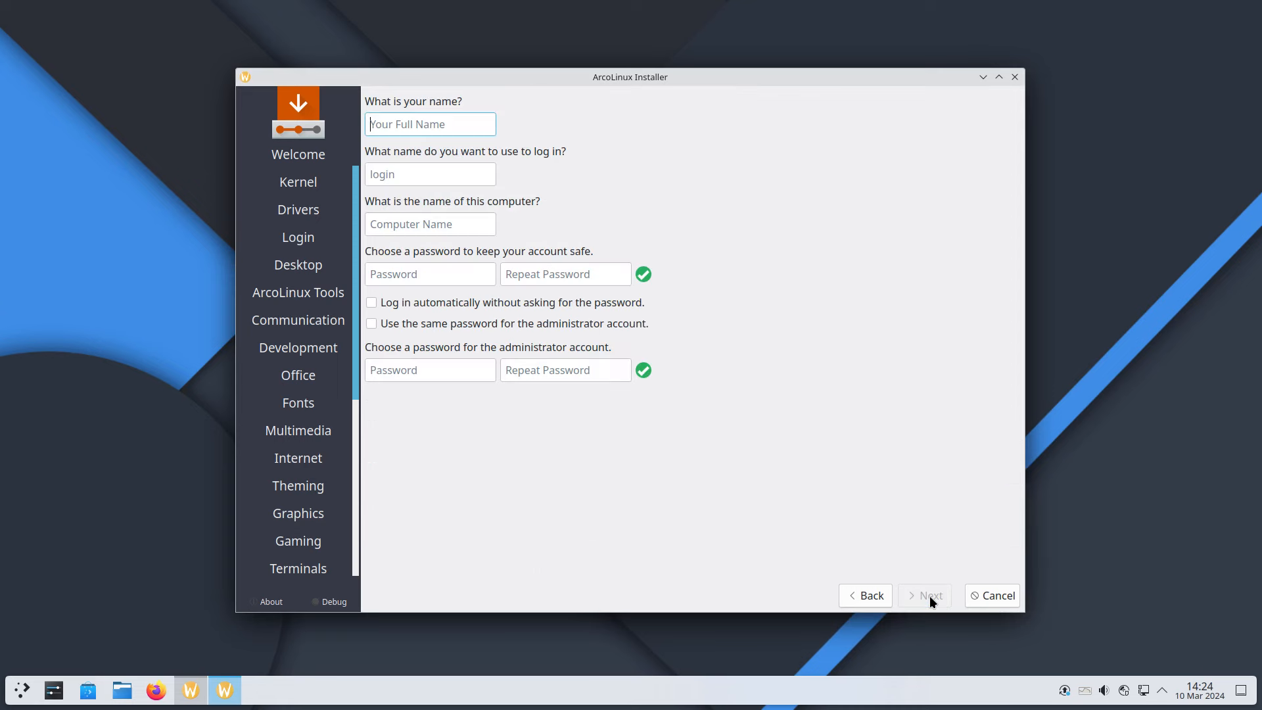
key("Tab")
key("Tab")
key("Tab")
key("Tab")
key("Tab")
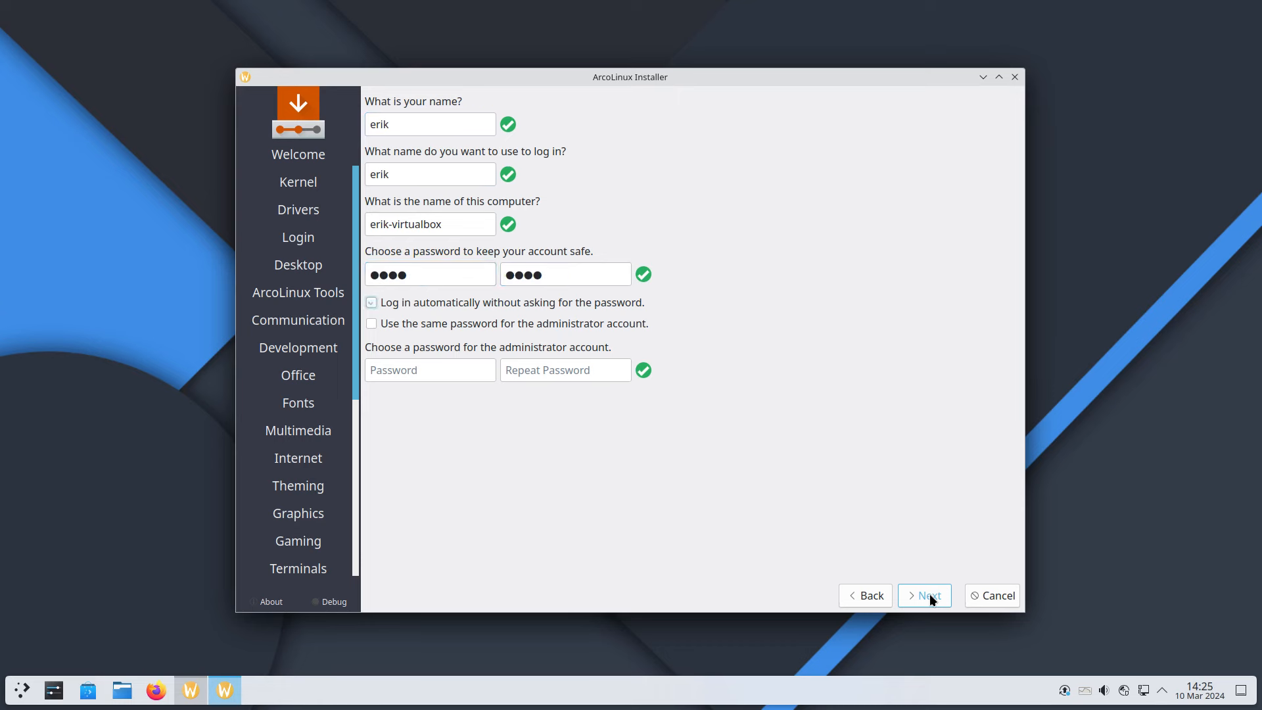
key("Tab")
Pass the installation summary and start the installation with Install Now
left_click(930, 590)
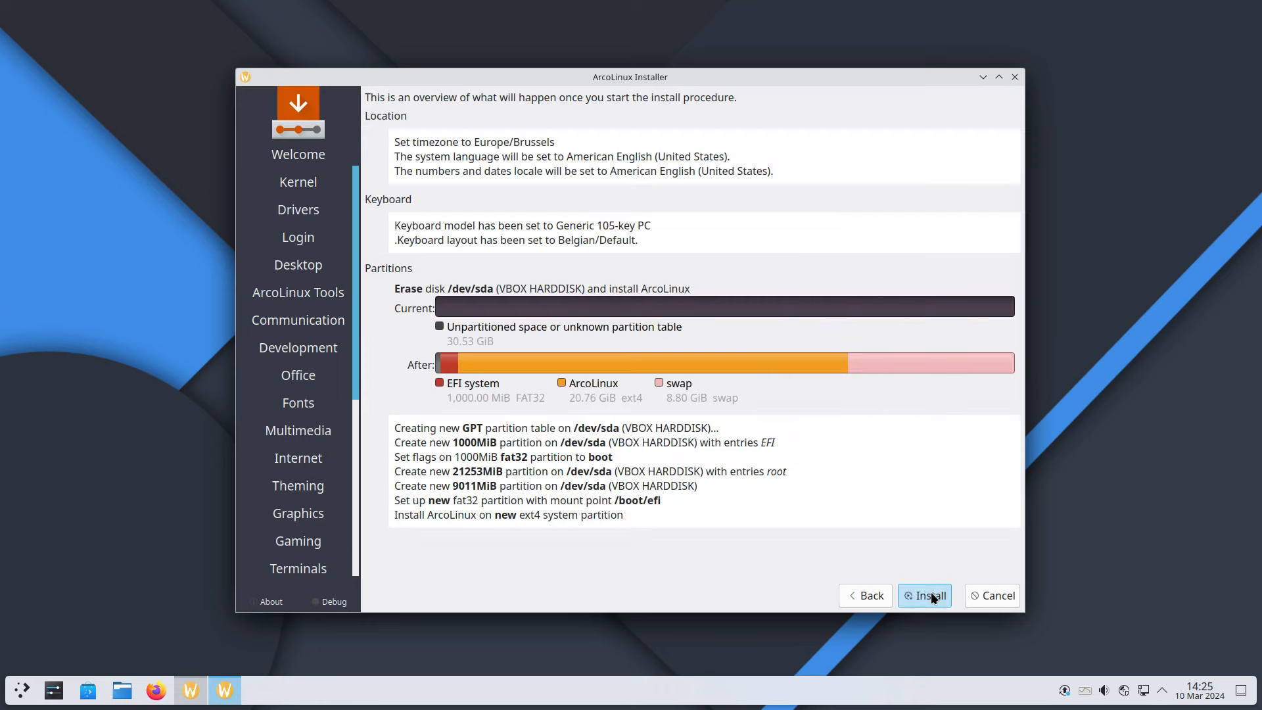
left_click(931, 592)
left_click(703, 372)
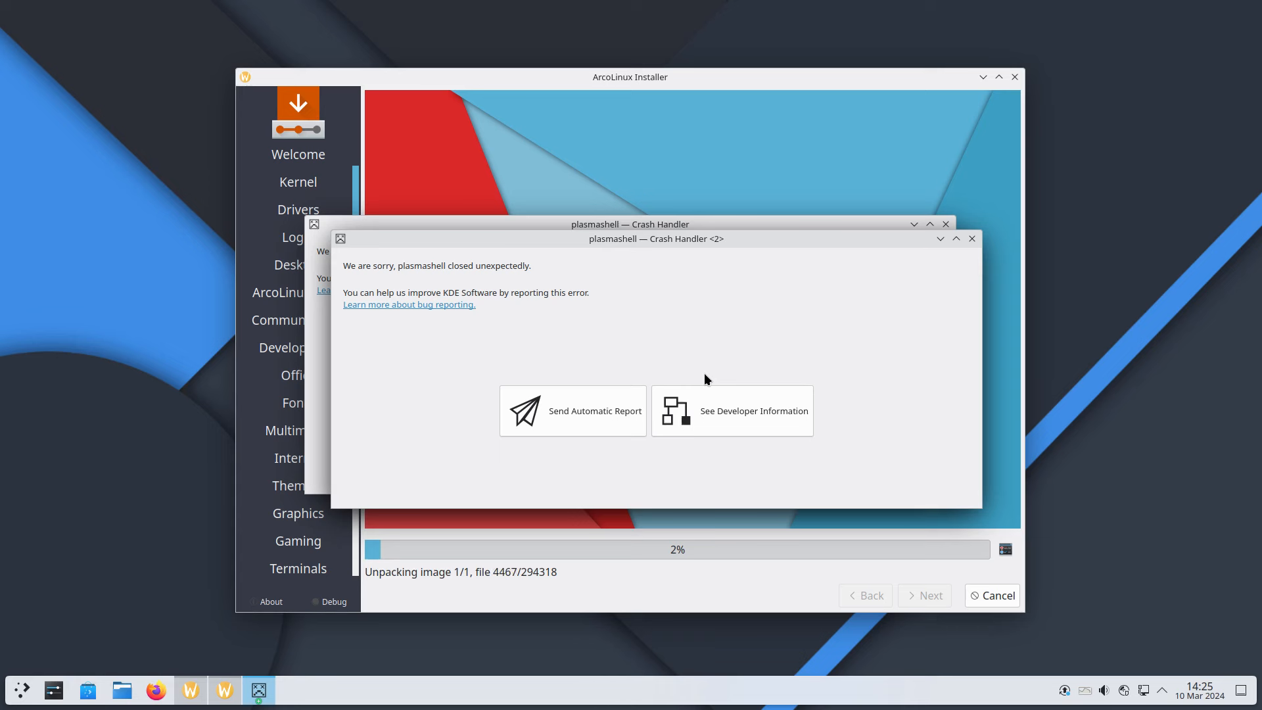
Dismiss both plasmashell Crash Handler windows while unpacking continues
left_click(975, 239)
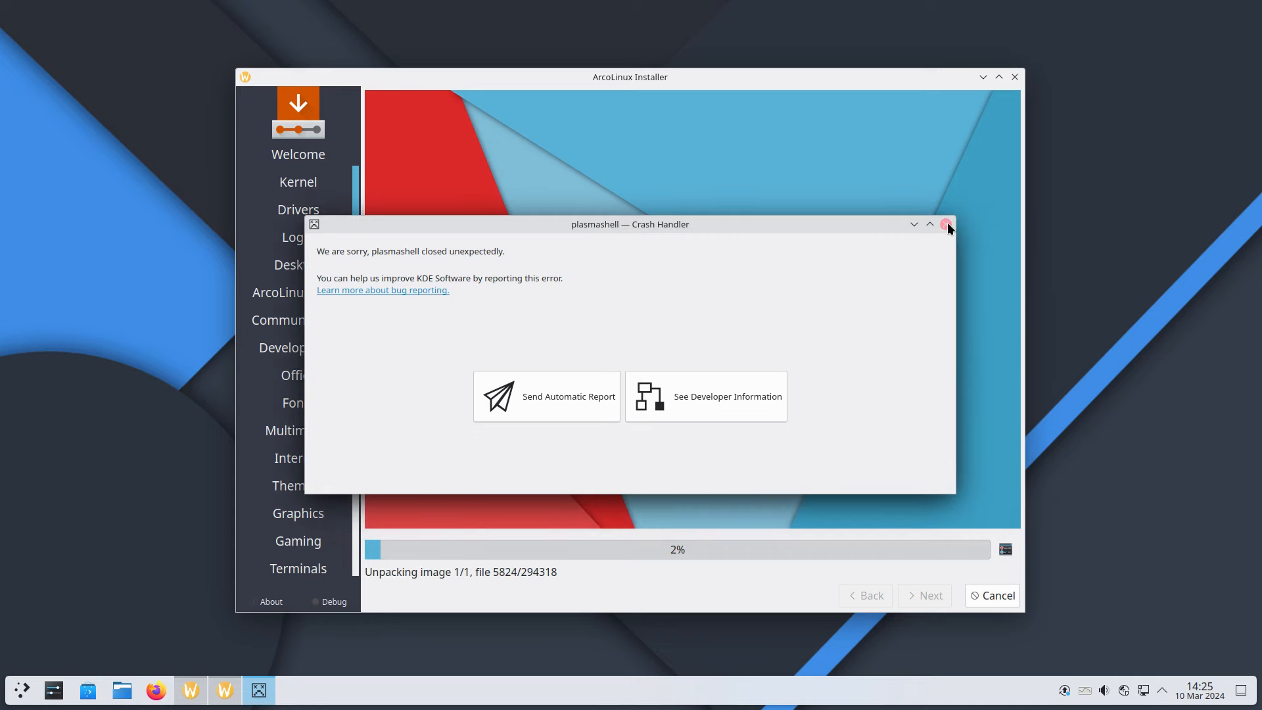
left_click(946, 223)
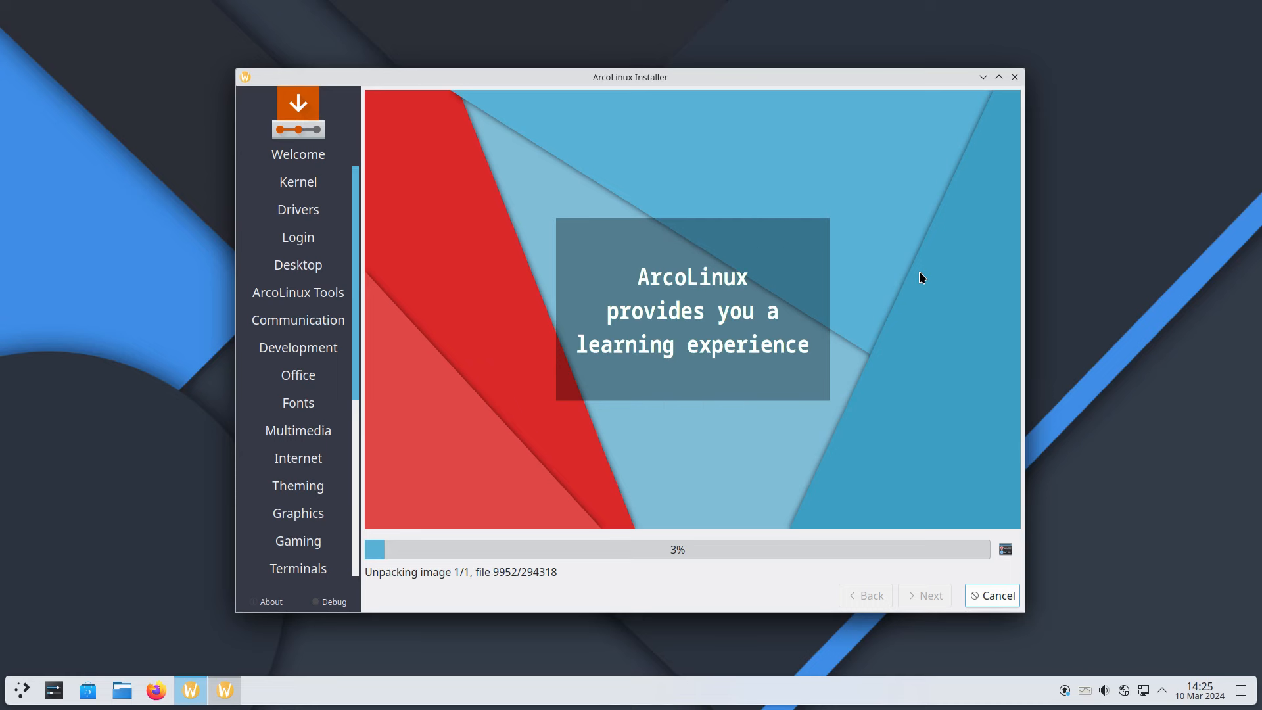